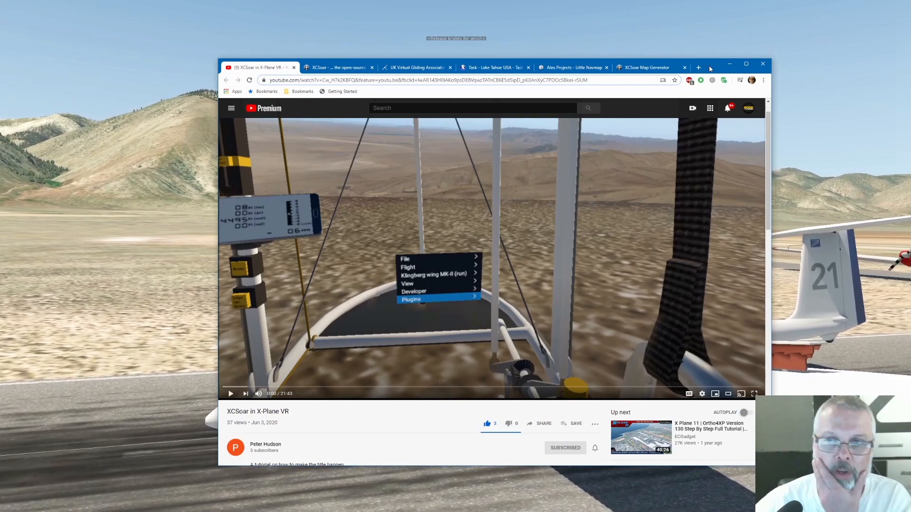
View the XCSoar website in the browser and move the browser window clear of the simulator view
left_click_drag(713, 69, 681, 46)
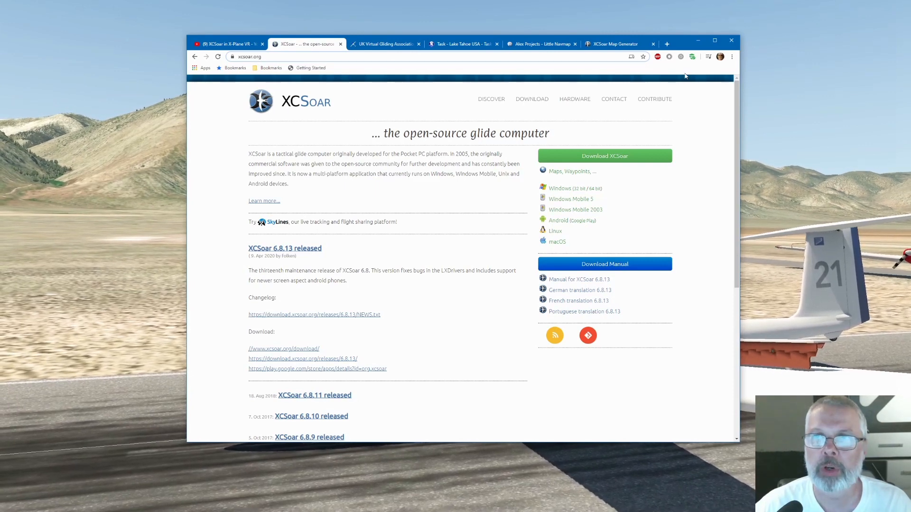
left_click_drag(677, 44, 910, 114)
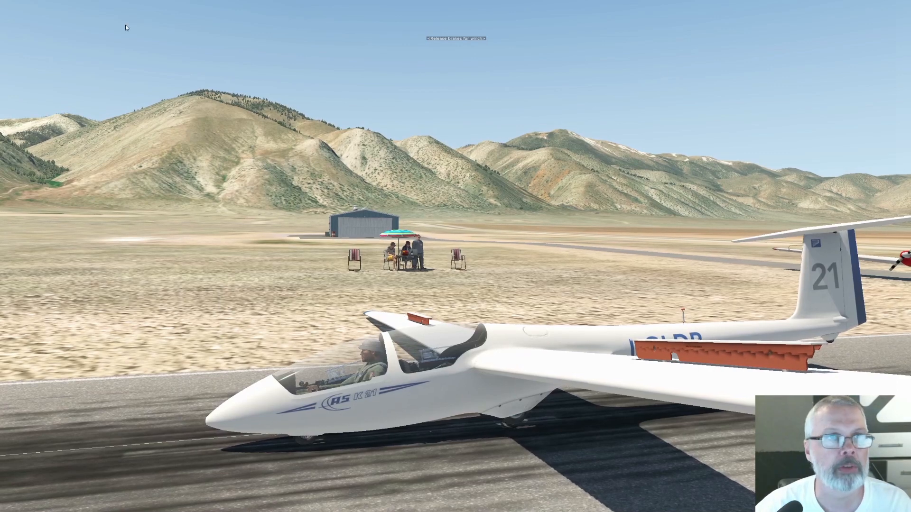
Use the MoveVR plugin to move the XCSoar window into X-Plane with best quality and mouse dragging support
mouse_move(124, 5)
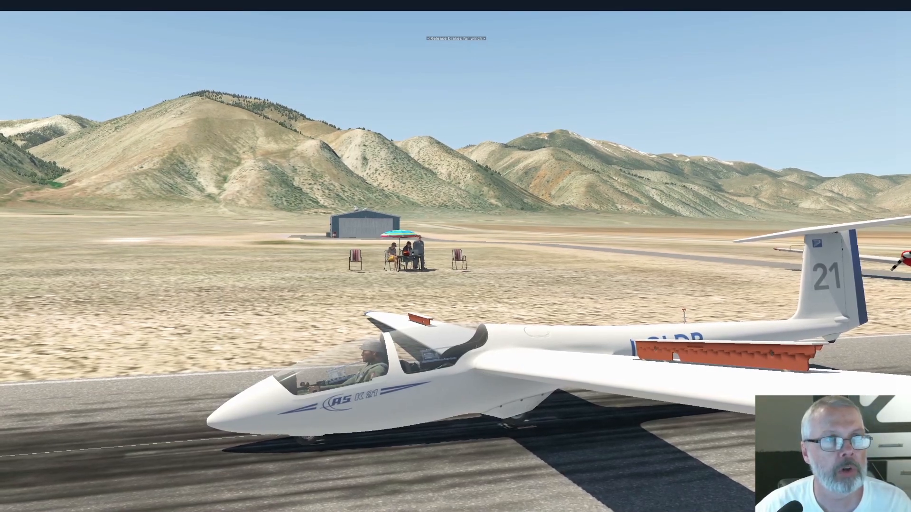
mouse_move(910, 128)
left_mouse_down()
mouse_move(248, 130)
mouse_move(273, 150)
mouse_move(910, 142)
left_mouse_up()
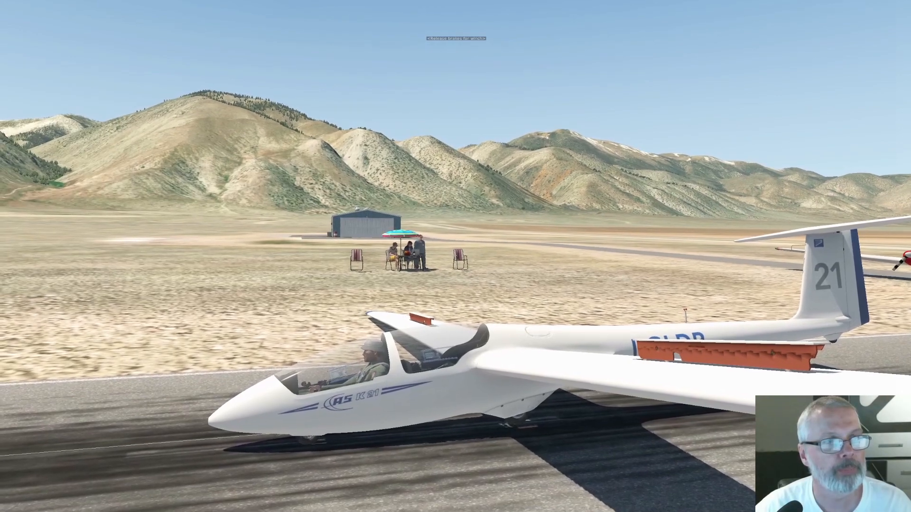
mouse_move(124, 4)
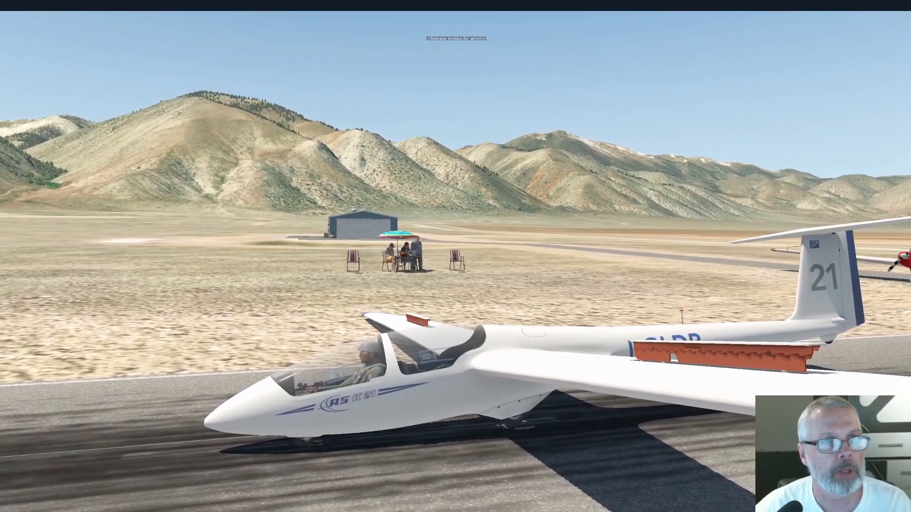
left_click(20, 61)
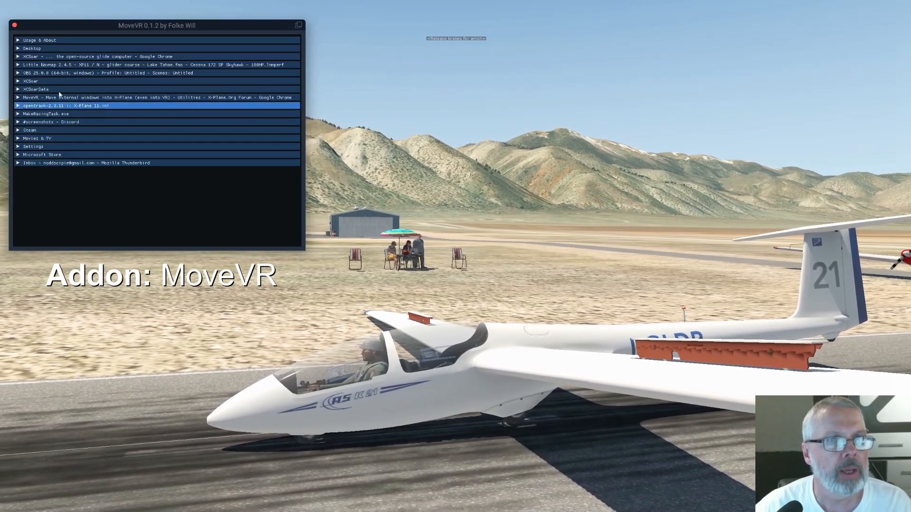
left_click(18, 82)
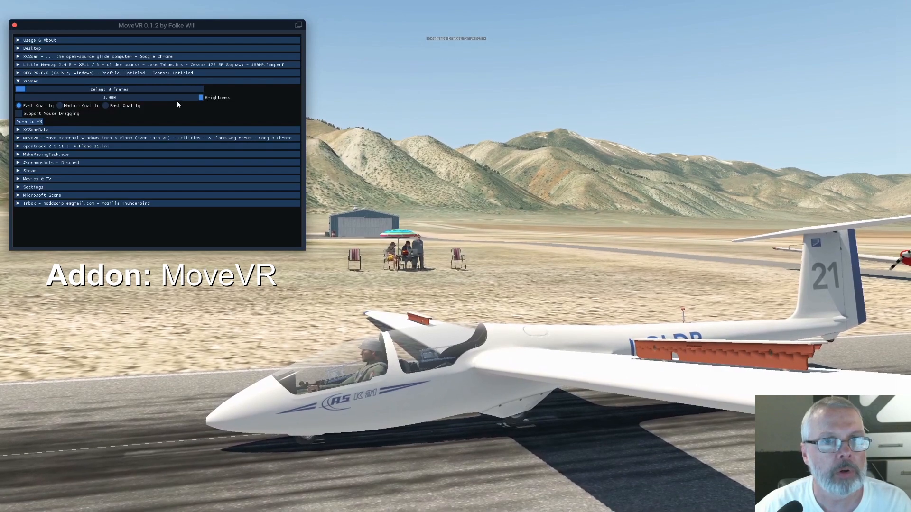
left_click(19, 114)
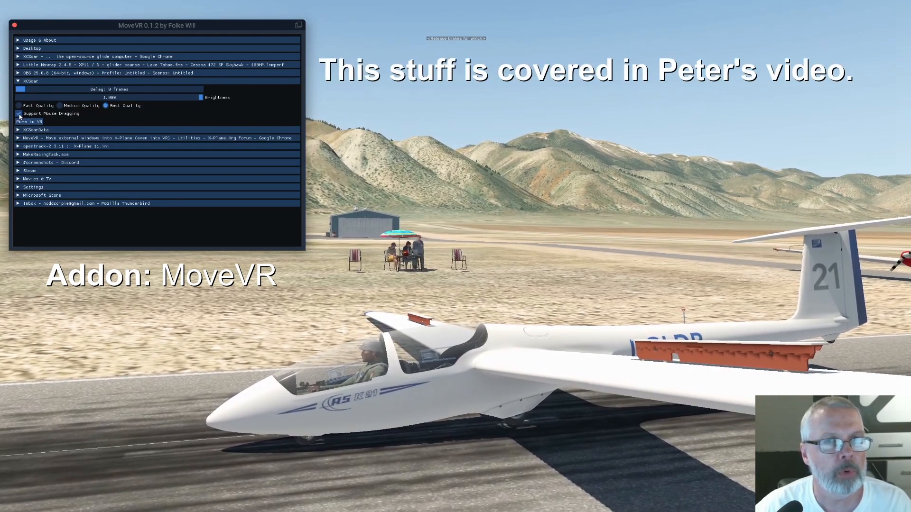
left_click(28, 122)
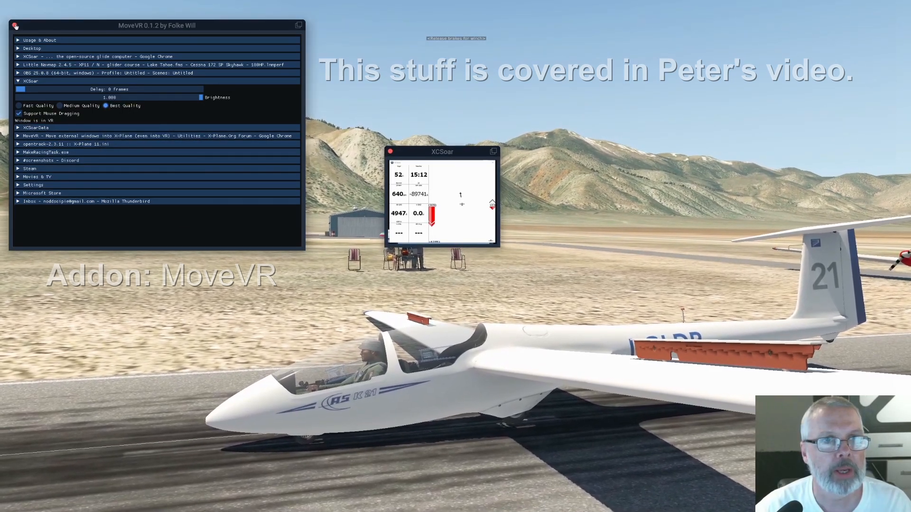
left_click(13, 23)
Enlarge the XCSoar window inside the simulator and reposition it beside the glider's nose
left_click_drag(497, 245, 658, 377)
left_click_drag(543, 155, 168, 310)
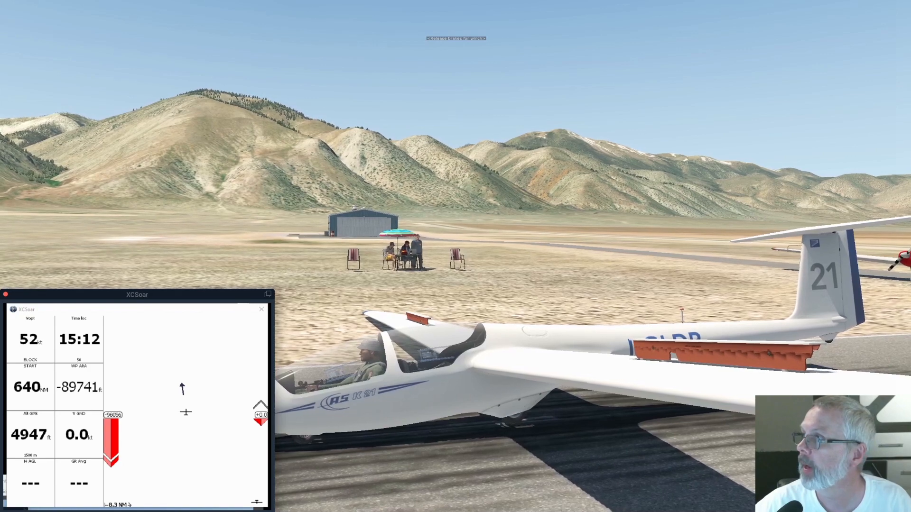
Switch to the browser and examine the UK Virtual Gliding Association turnpoints page for XCSoar maps, turnpoint files and the flight plan conversion program
left_click_drag(910, 88, 785, 50)
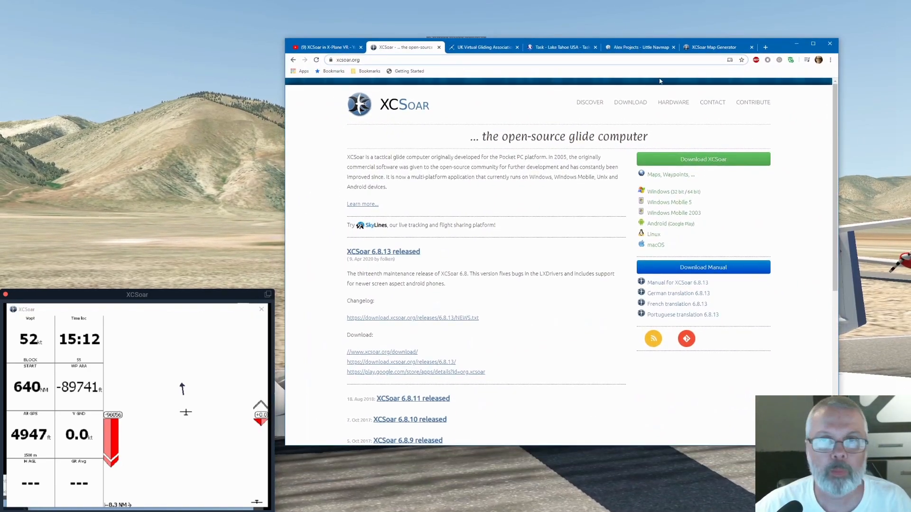
left_click(475, 49)
scroll(327, 84, "up", 4)
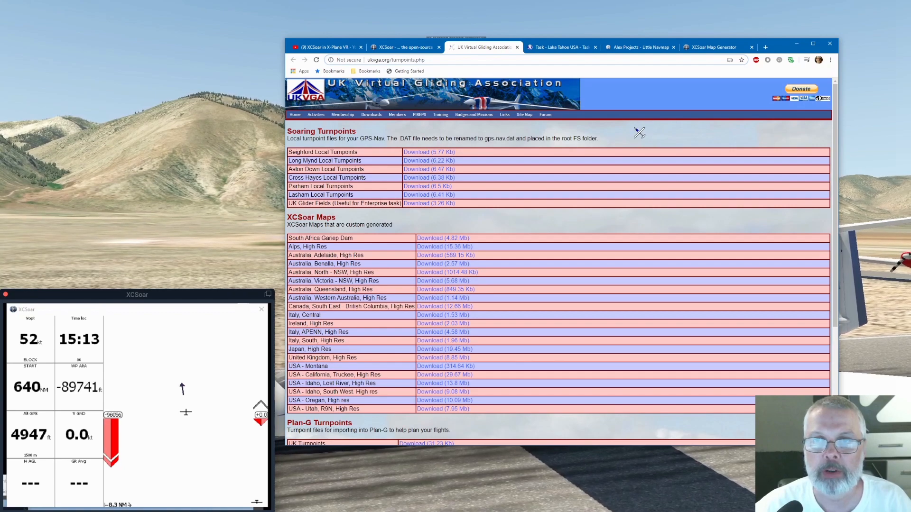
scroll(517, 178, "down", 4)
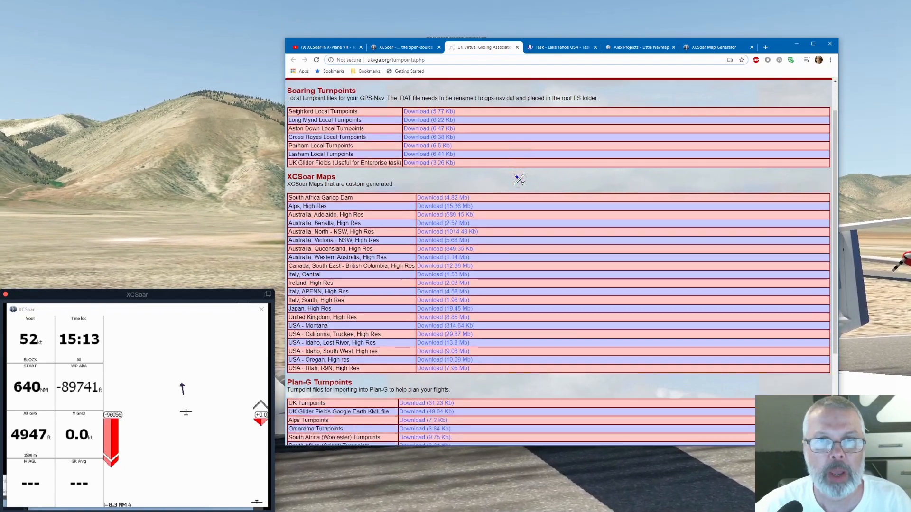
scroll(517, 178, "up", 4)
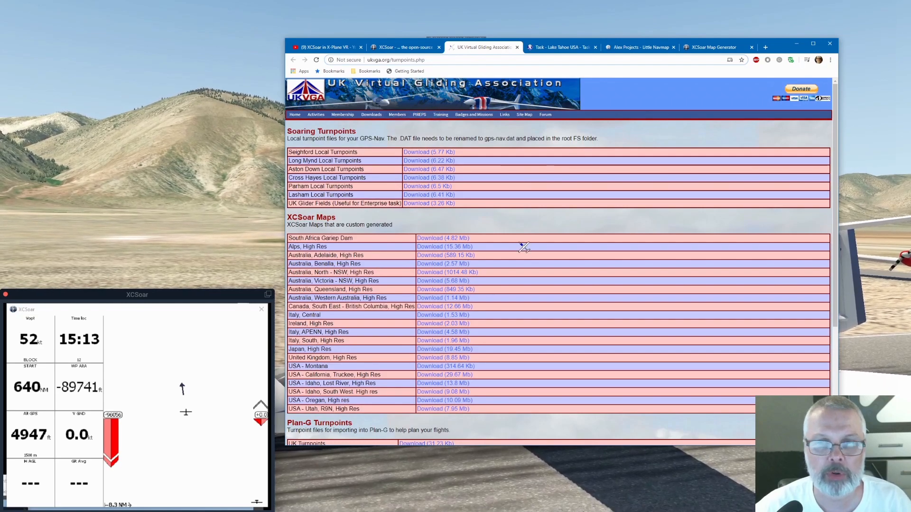
scroll(524, 247, "down", 4)
scroll(524, 246, "up", 4)
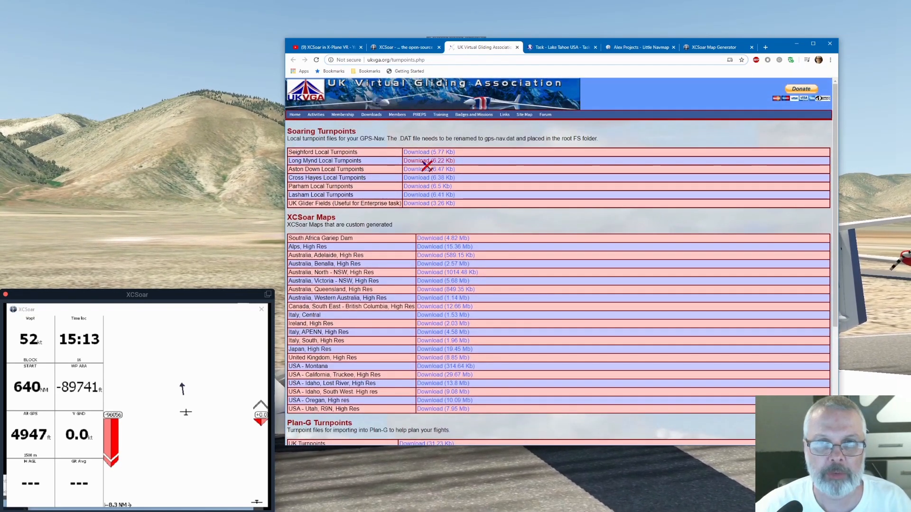
scroll(487, 287, "down", 1)
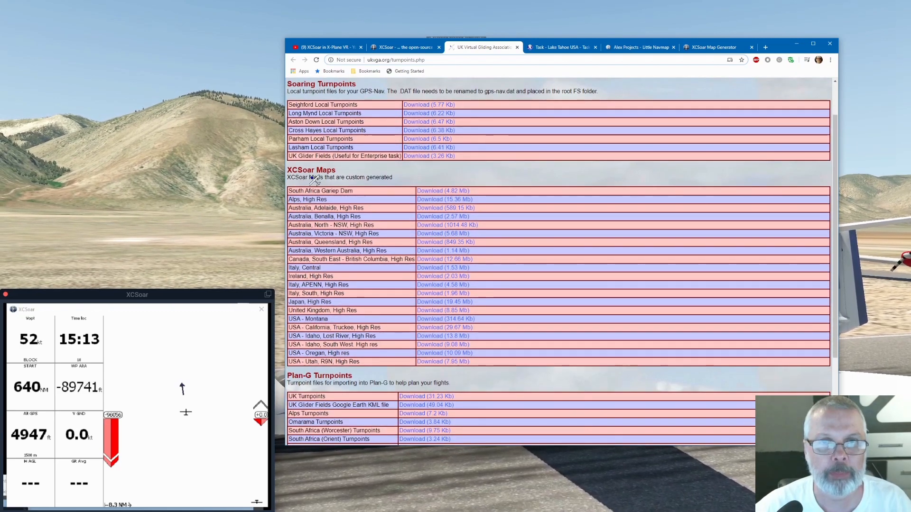
scroll(399, 255, "down", 3)
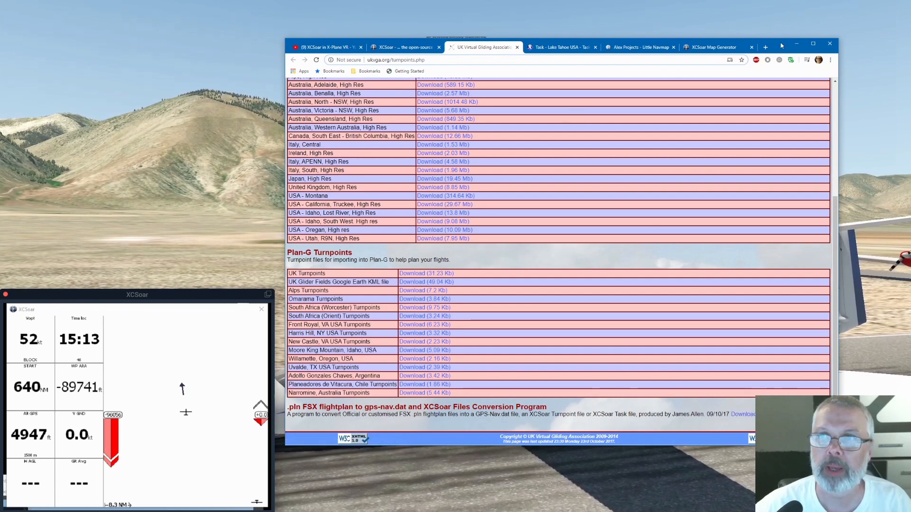
left_click(796, 43)
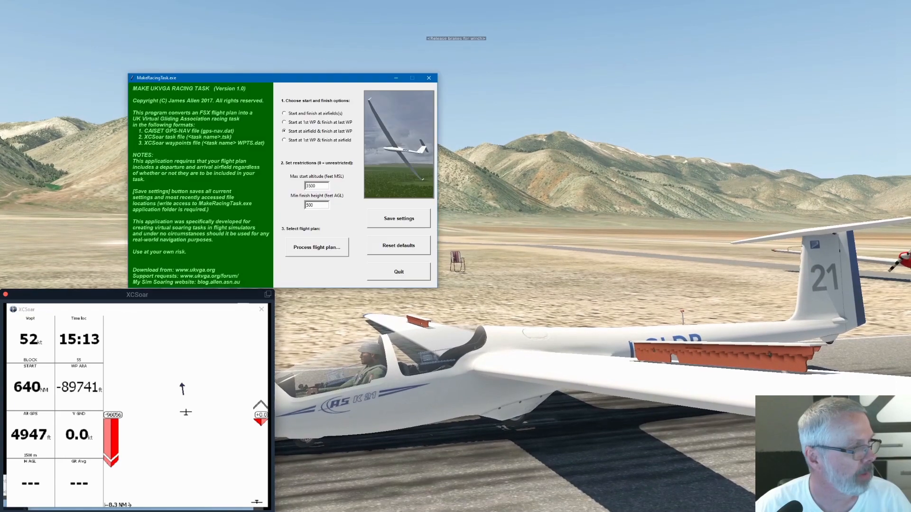
Switch to MakeRacingTask and place its window over the XCSoar display
left_click_drag(308, 79, 491, 95)
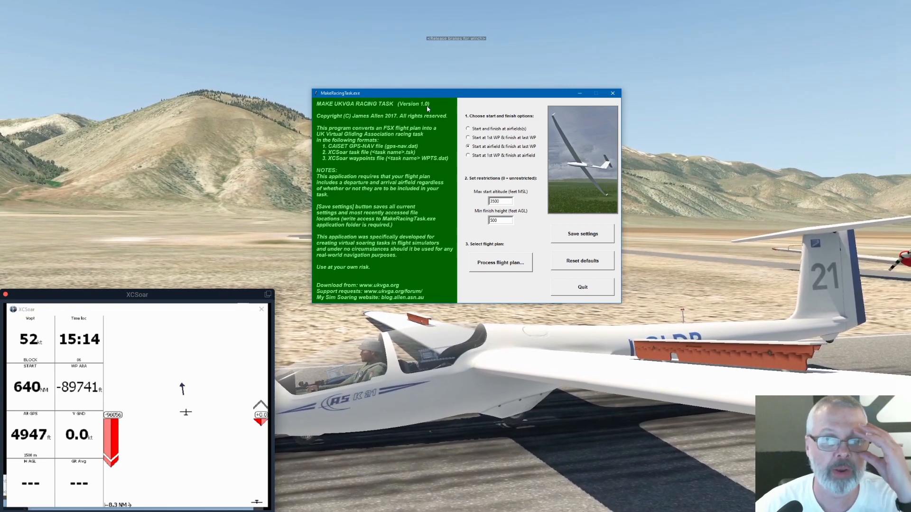
left_click_drag(459, 97, 446, 92)
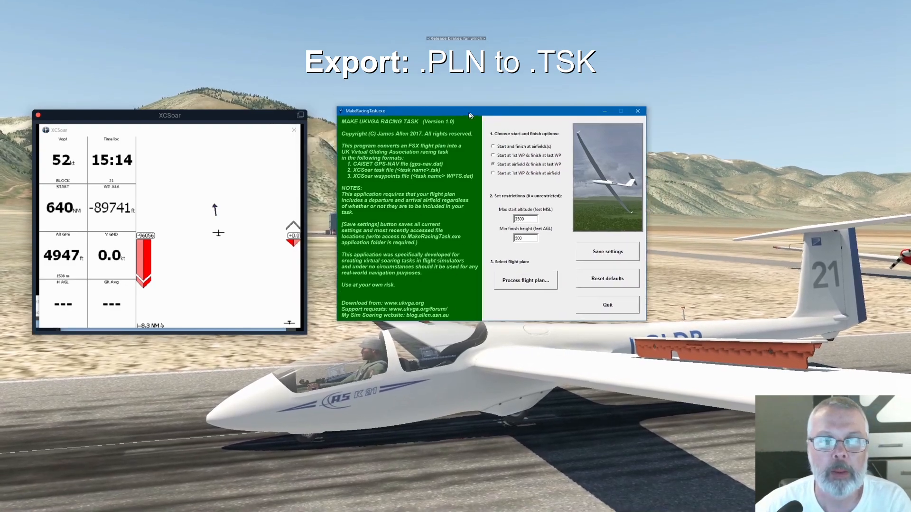
left_click_drag(470, 115, 460, 123)
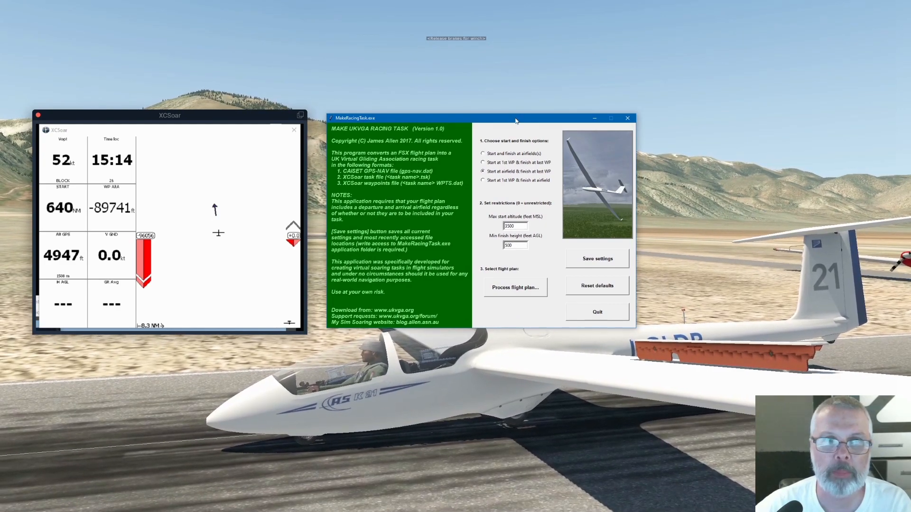
left_click_drag(516, 121, 245, 73)
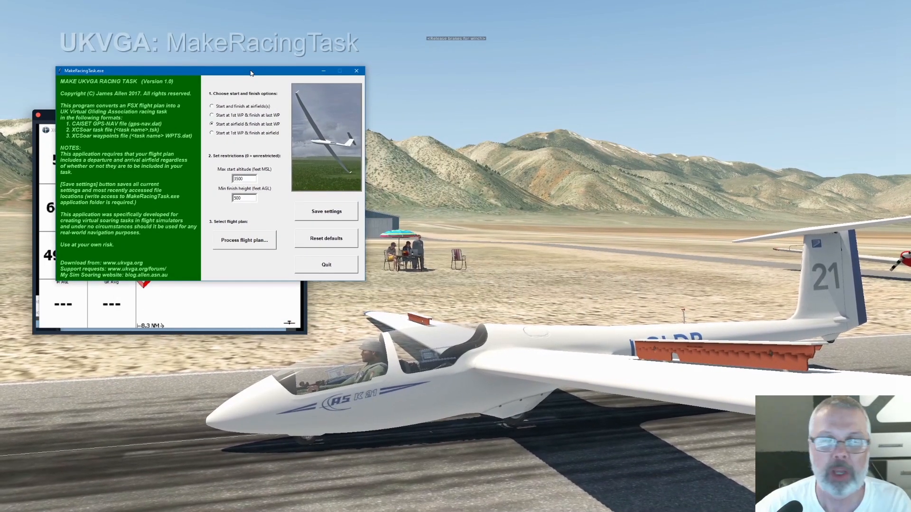
Switch to Little Navmap and shift turnpoint TP1 of the Lake Tahoe glider course slightly north on the map
left_click_drag(910, 71, 627, 65)
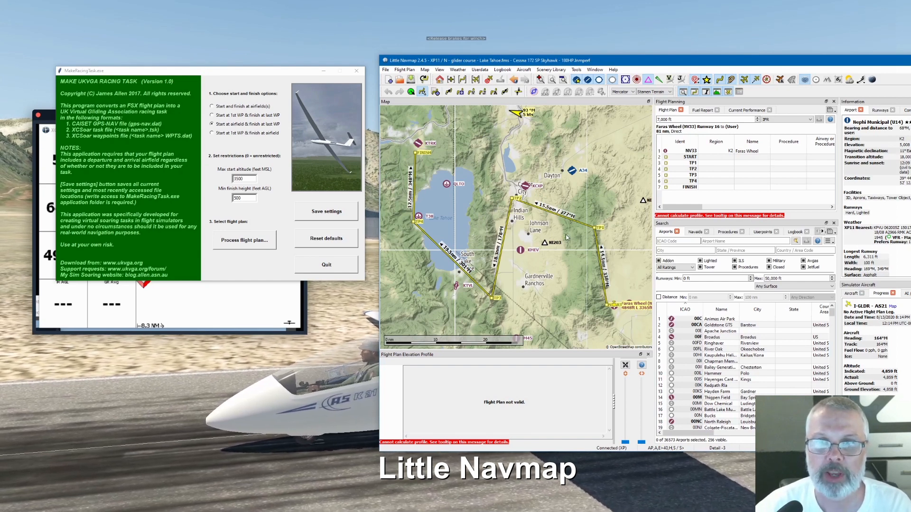
scroll(565, 237, "up", 1)
scroll(566, 237, "down", 1)
mouse_move(550, 264)
left_mouse_down()
mouse_move(554, 255)
mouse_move(551, 265)
left_mouse_up()
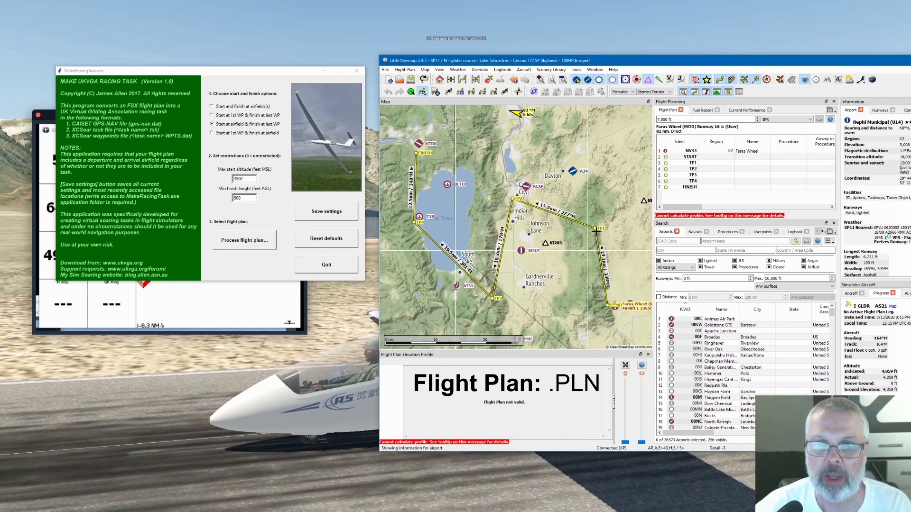
scroll(596, 228, "up", 2)
mouse_move(594, 225)
left_mouse_down()
mouse_move(560, 243)
mouse_move(590, 209)
left_mouse_up()
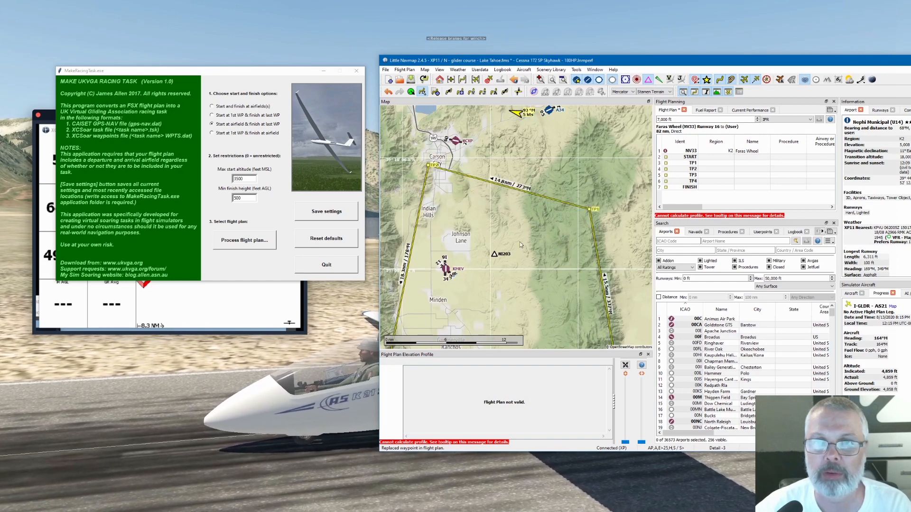
scroll(519, 242, "down", 3)
mouse_move(531, 192)
left_mouse_down()
mouse_move(541, 207)
mouse_move(531, 195)
left_mouse_up()
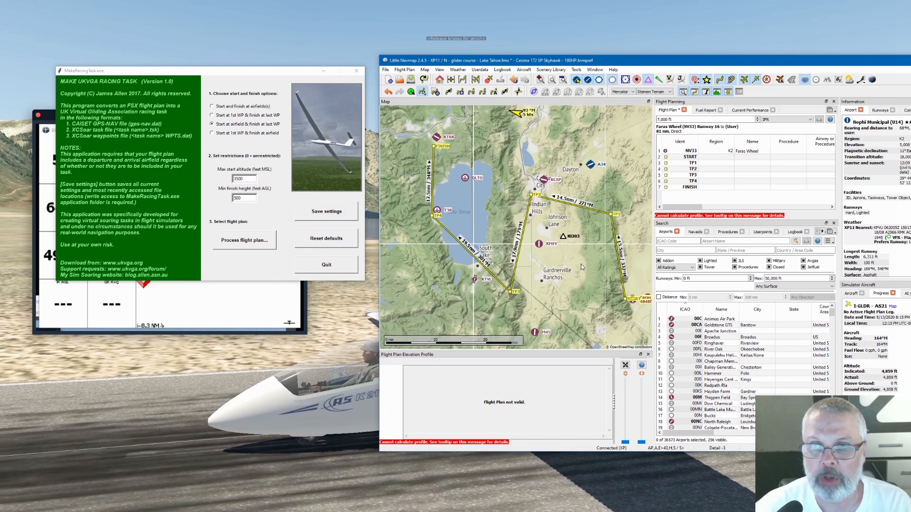
left_click_drag(581, 264, 572, 264)
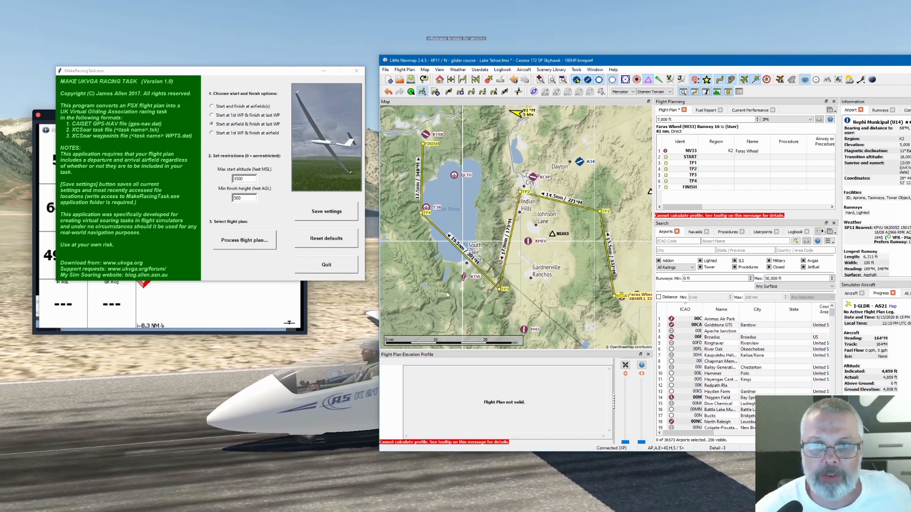
Examine where the START waypoint lies relative to departure airfield NV33 and the first leg
left_click(214, 74)
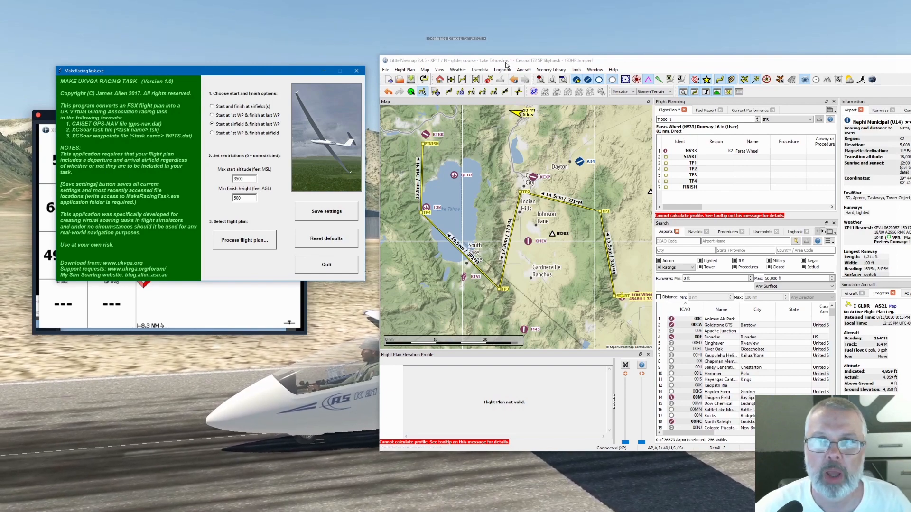
left_click(451, 157)
left_click_drag(436, 163, 426, 129)
left_click_drag(567, 239, 483, 202)
scroll(516, 228, "up", 5)
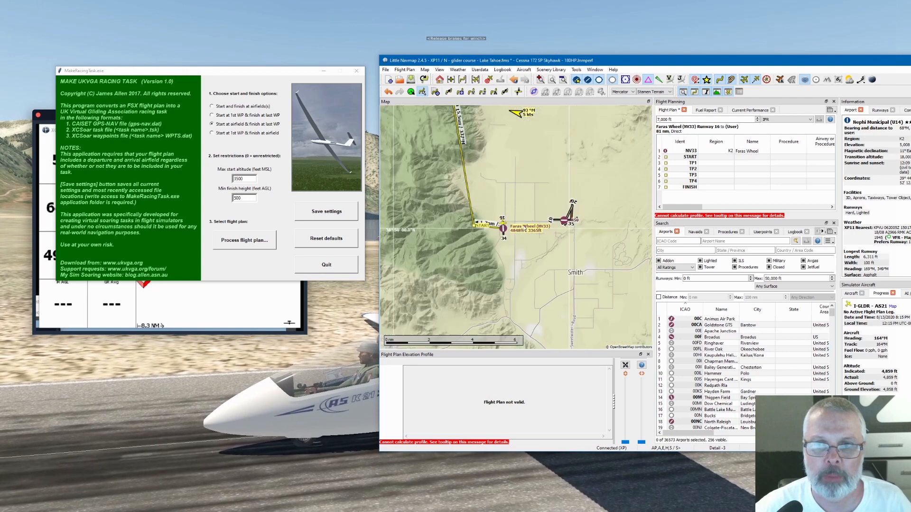
scroll(495, 241, "up", 5)
left_click_drag(449, 244, 577, 240)
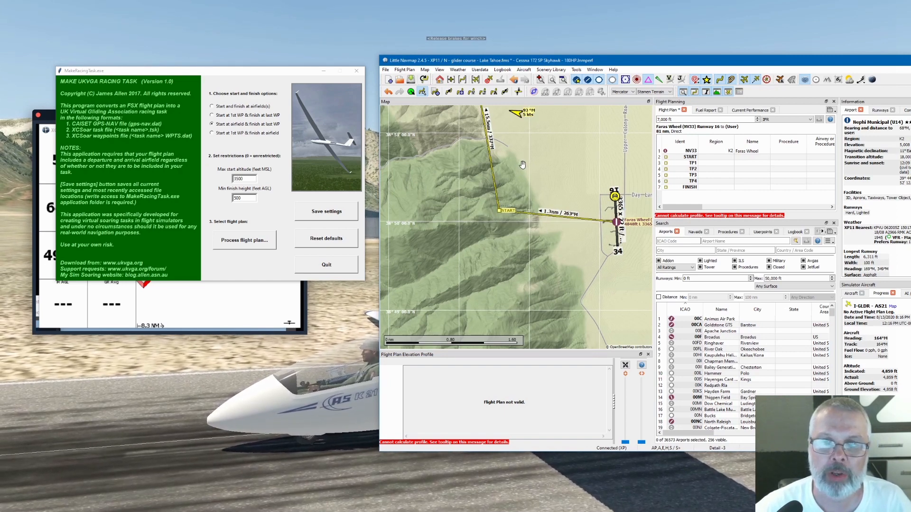
left_click_drag(506, 152, 572, 212)
scroll(571, 211, "down", 10)
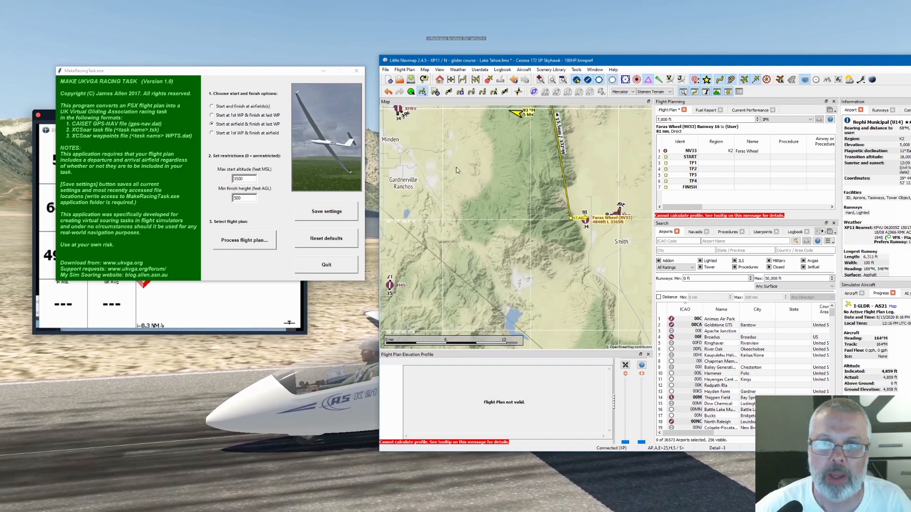
Append the Truckee Tahoe airport (KTRK) to the flight plan as the arrival airfield after the FINISH waypoint
scroll(465, 185, "up", 6)
scroll(498, 205, "up", 3)
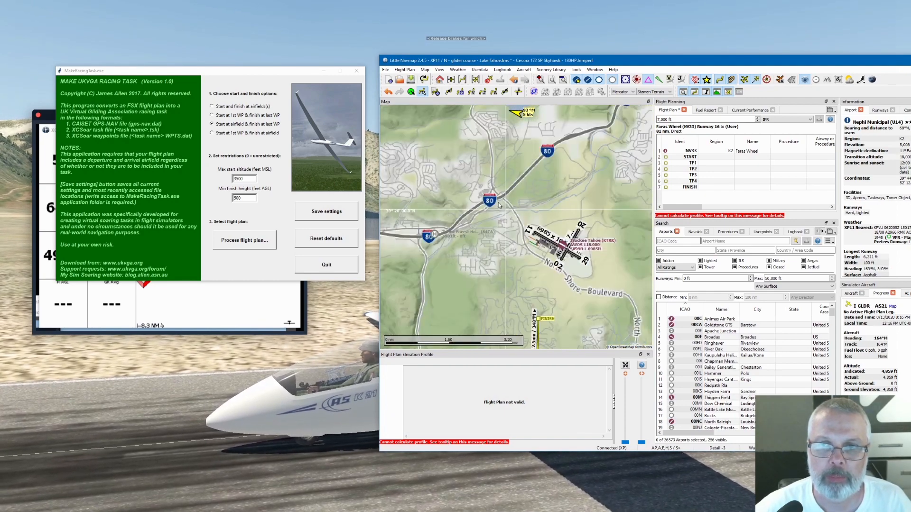
left_click_drag(533, 257, 447, 140)
scroll(502, 183, "down", 2)
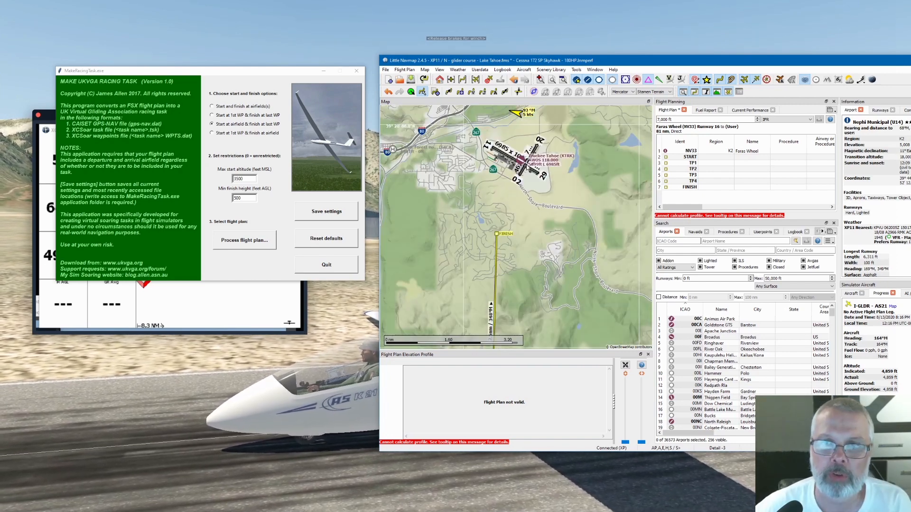
left_click(184, 72)
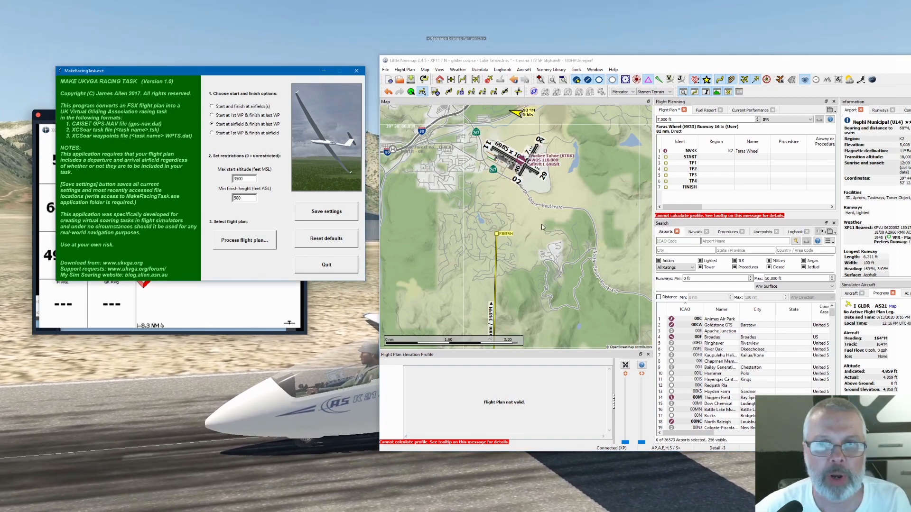
right_click(521, 161)
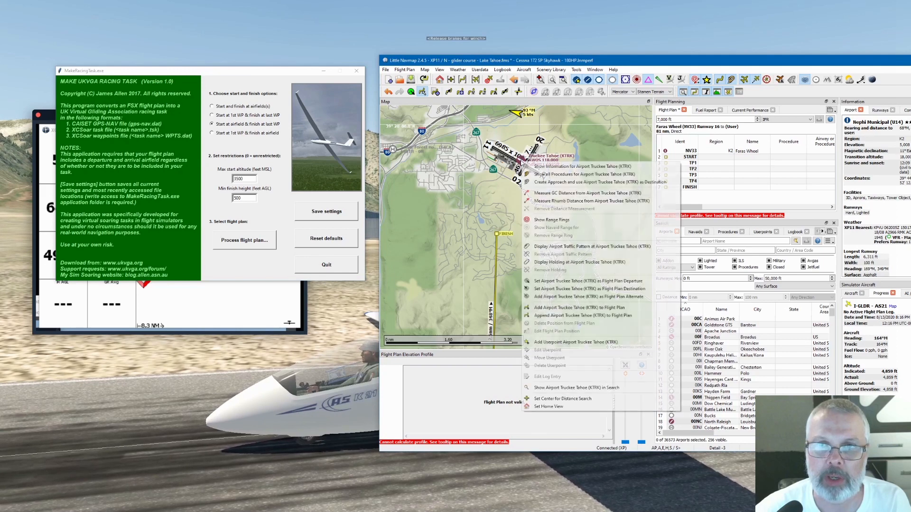
left_click(554, 316)
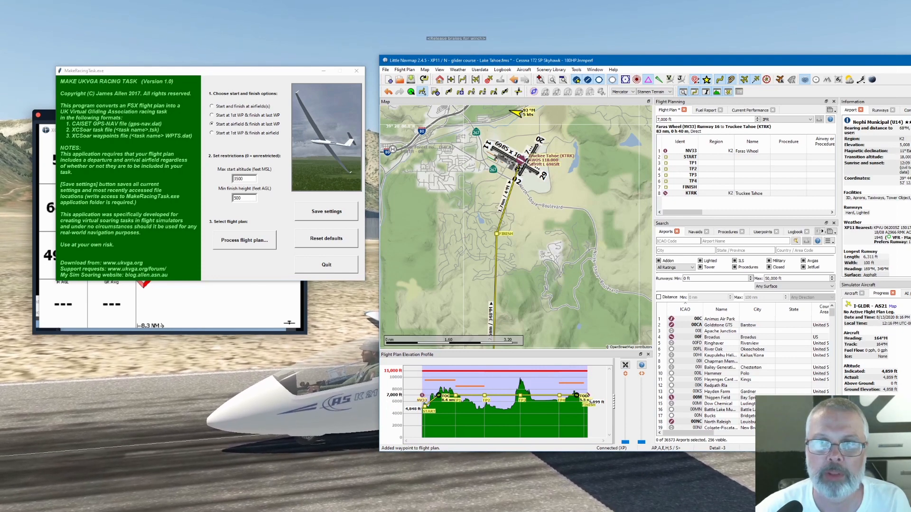
left_click_drag(582, 235, 552, 224)
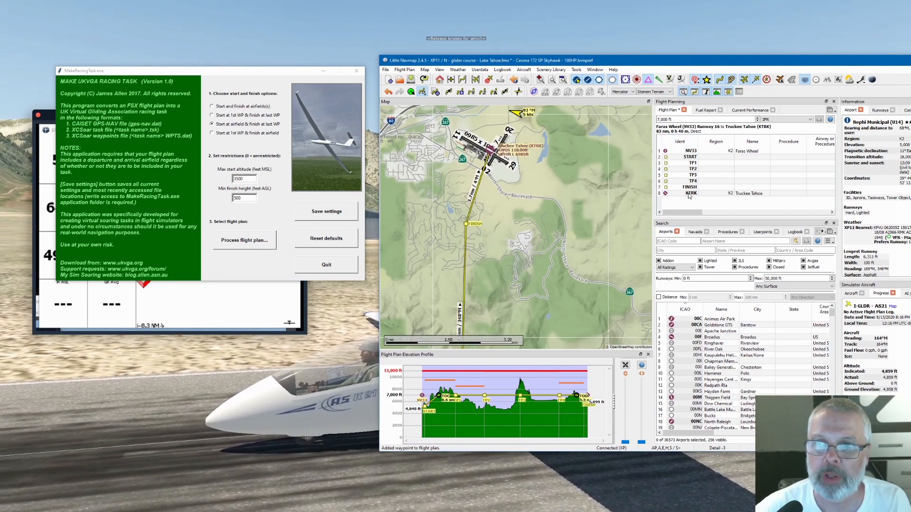
left_click_drag(527, 236, 488, 236)
left_click_drag(497, 187, 535, 206)
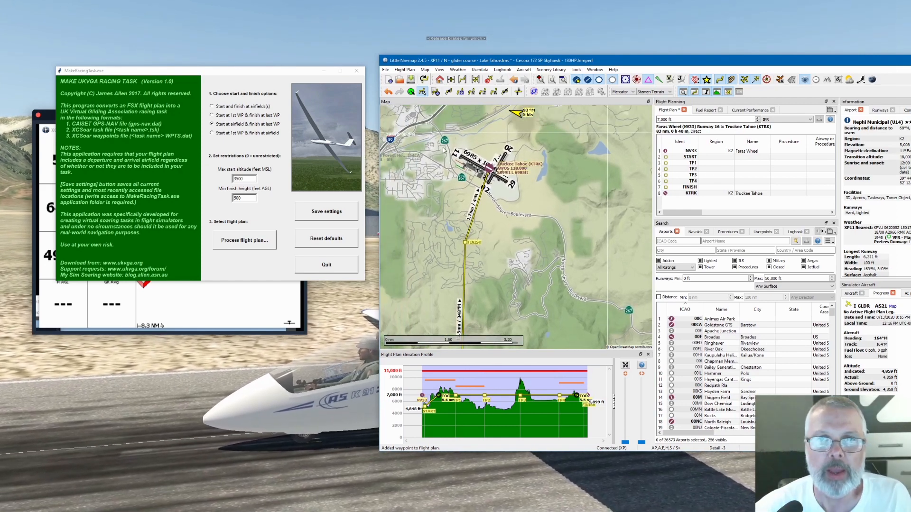
Start saving the flight plan in PLN format and browse to the tasks folder inside Documents\XCSoarData
left_click(387, 70)
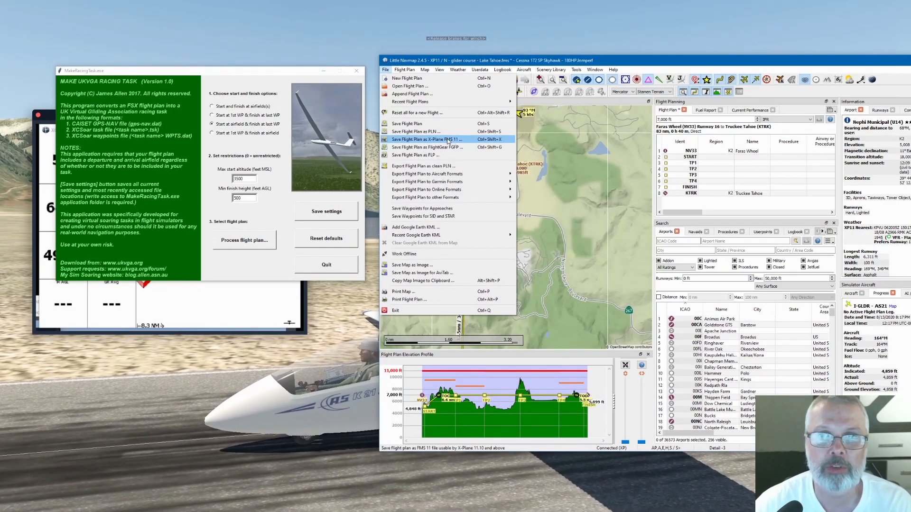
left_click(422, 132)
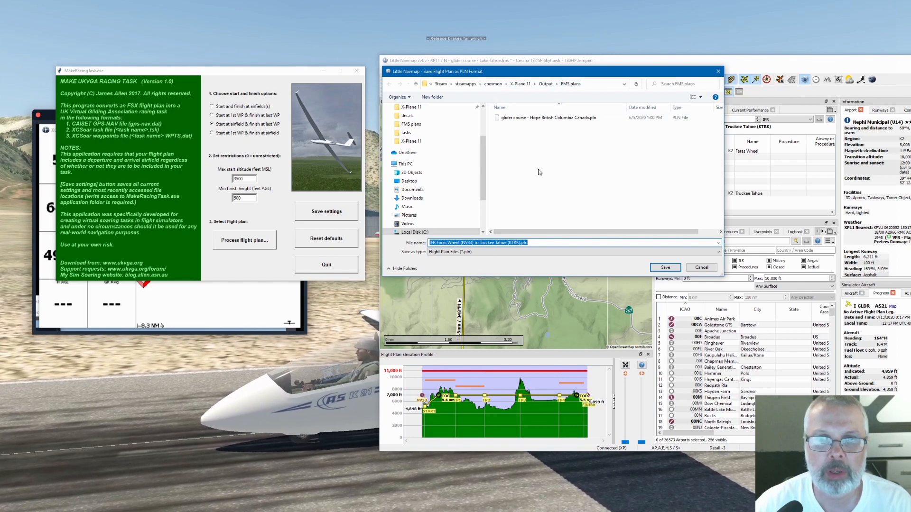
scroll(485, 177, "down", 1)
mouse_move(485, 176)
left_mouse_down()
mouse_move(487, 141)
mouse_move(488, 166)
left_mouse_up()
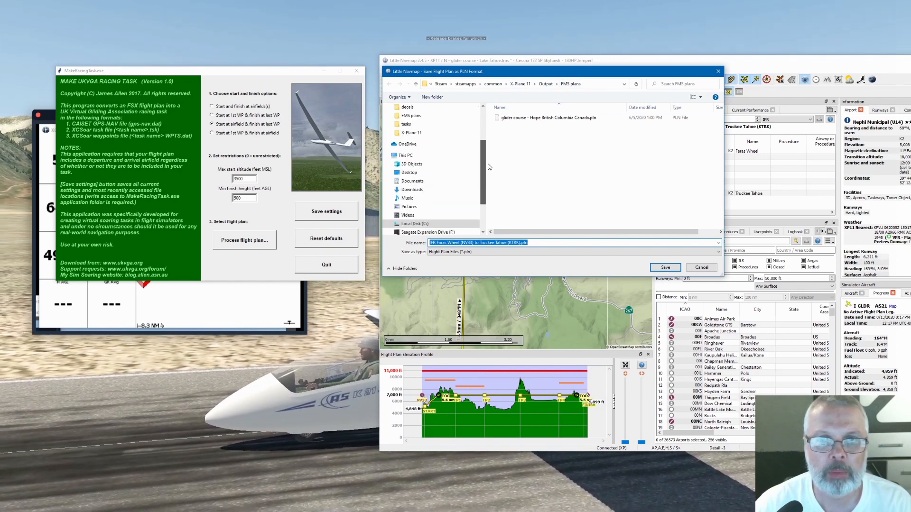
left_click(415, 182)
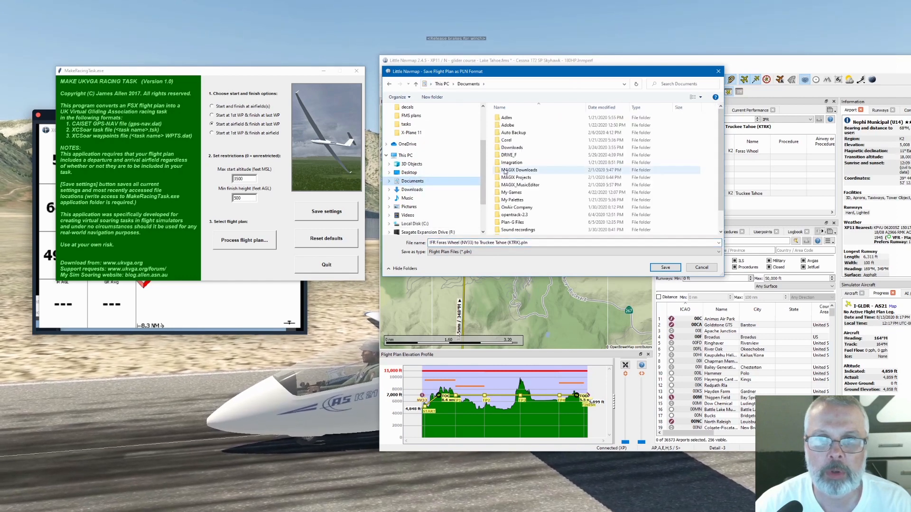
scroll(719, 141, "down", 1)
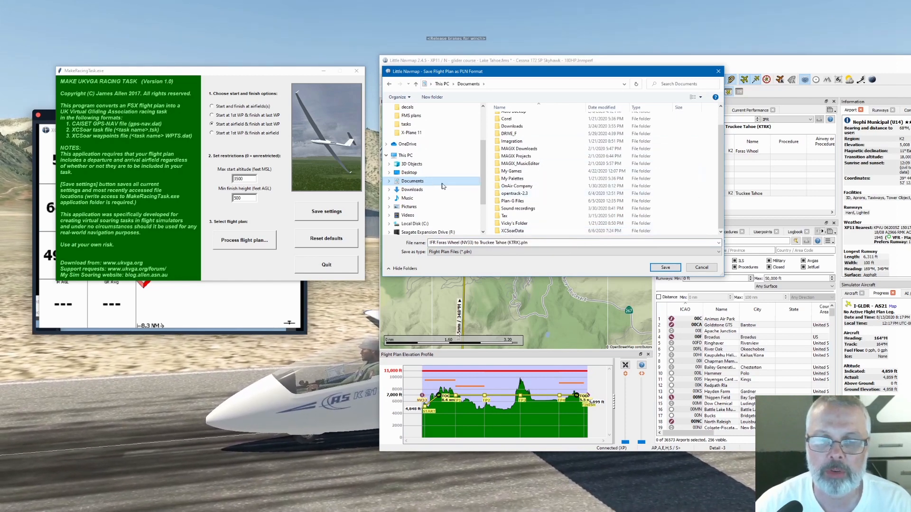
double_click(497, 232)
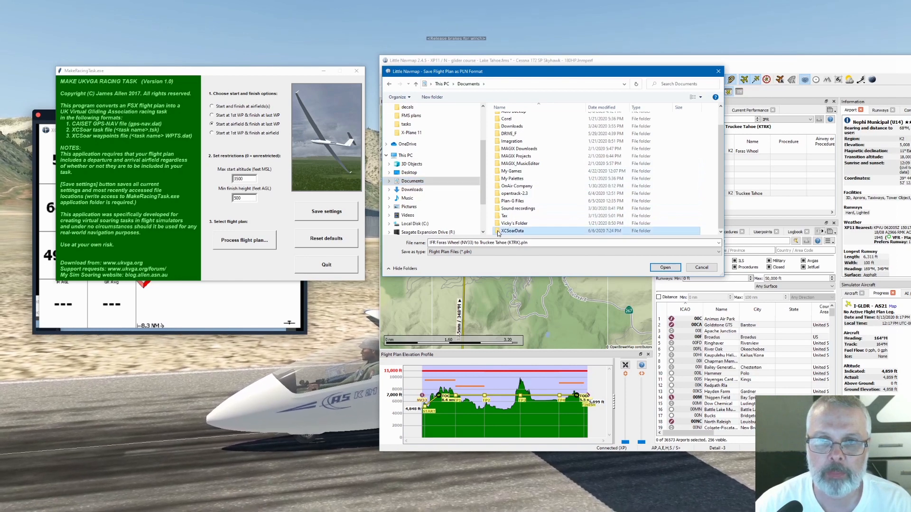
double_click(506, 133)
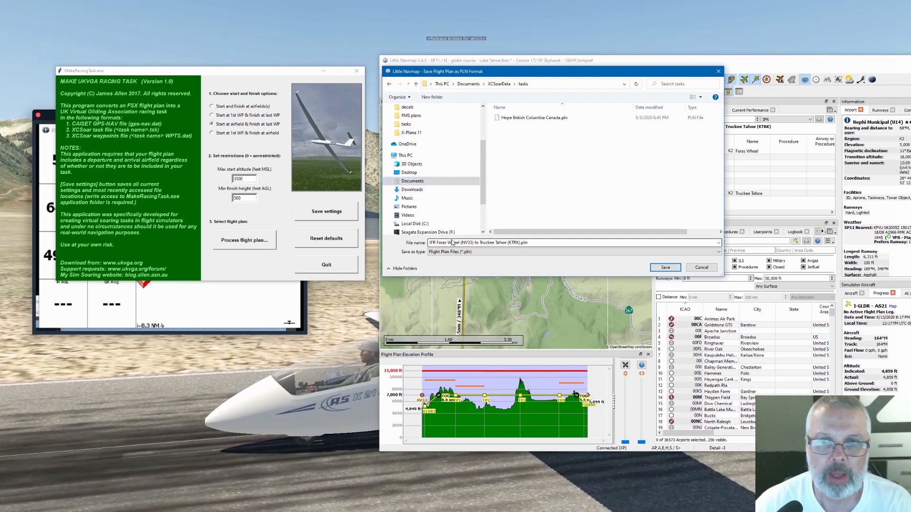
Name the flight plan file lake Tahoe.pln and save it in the tasks folder
left_click(520, 243)
left_click(519, 243)
left_click_drag(520, 243, 426, 242)
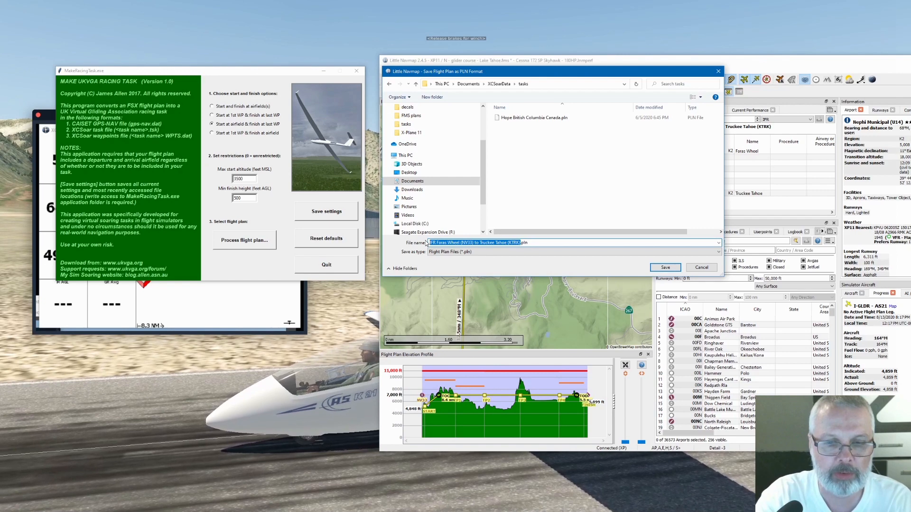
key("BackSpace")
type("Tahoe")
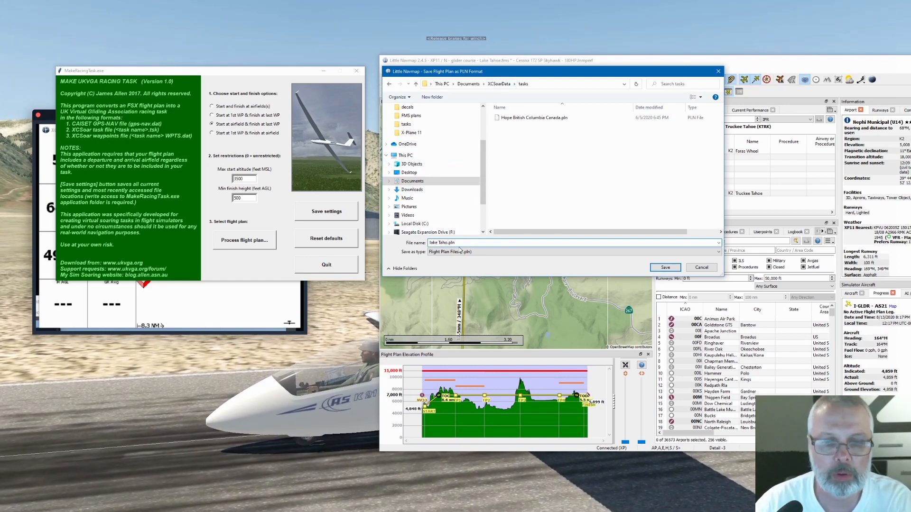
type("e")
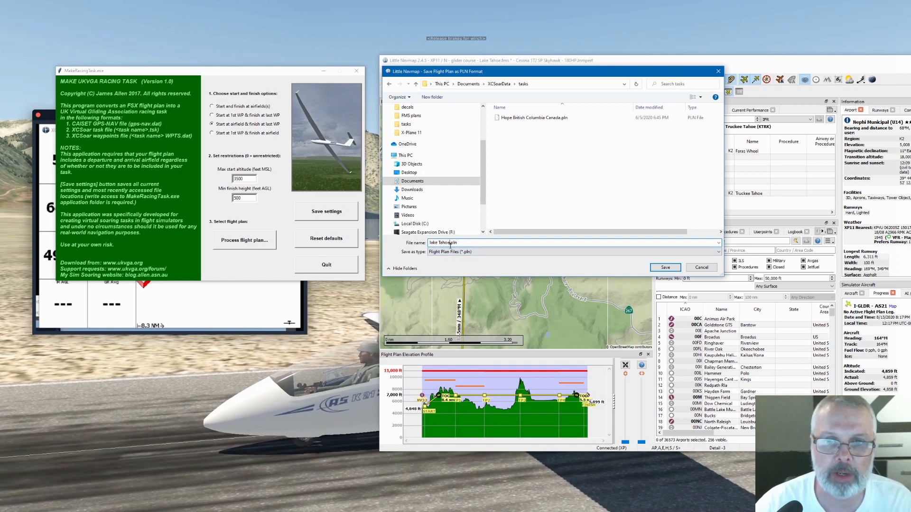
left_click(665, 267)
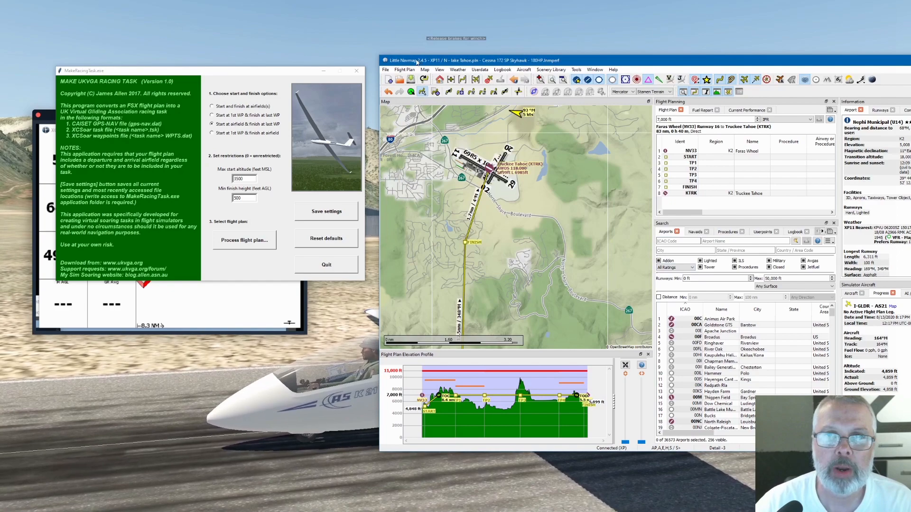
Move Little Navmap off the display and place the MakeRacingTask window beside the XCSoar display
left_click_drag(417, 63, 910, 76)
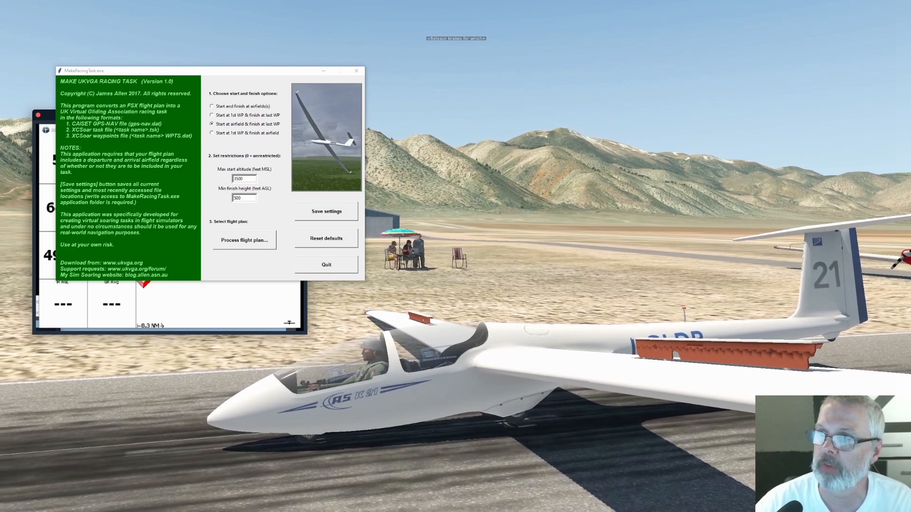
left_click_drag(247, 75, 532, 124)
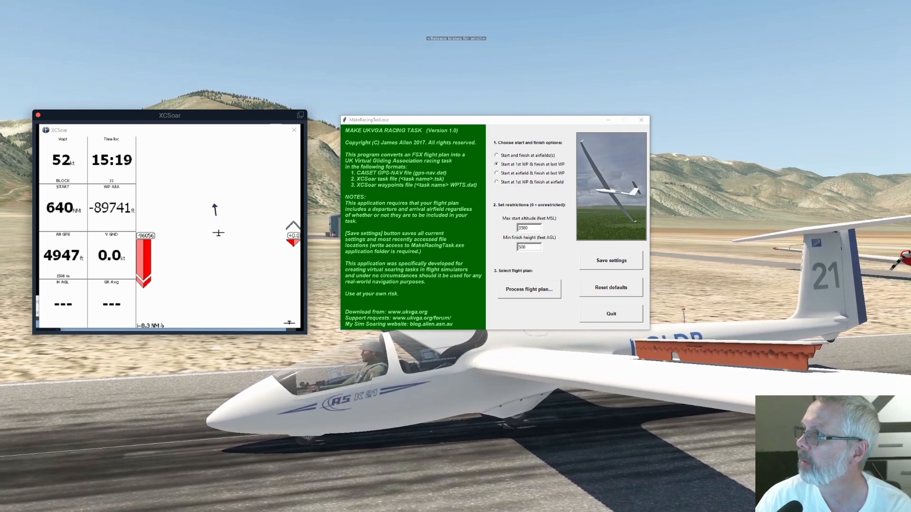
Bring the browser into view and examine the Lake Tahoe task post for its turnpoints, start altitude rule and course map
left_click_drag(910, 93, 741, 75)
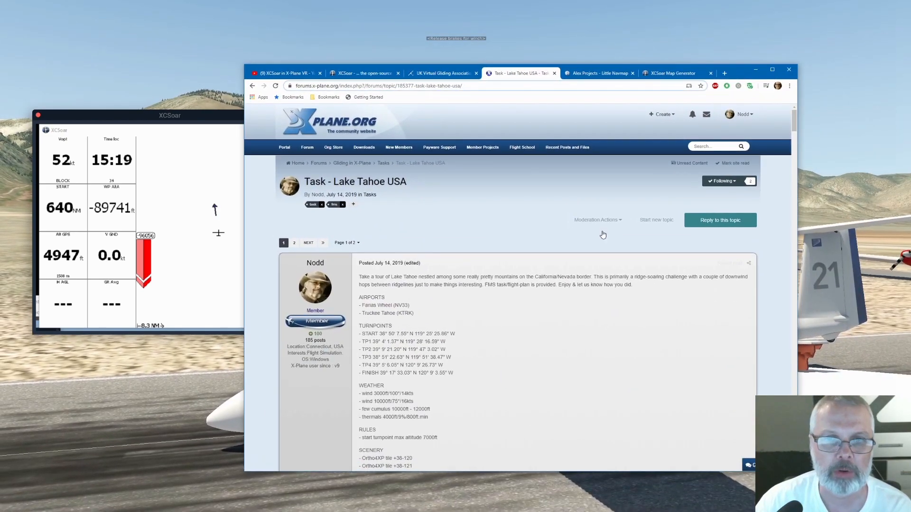
scroll(392, 345, "down", 3)
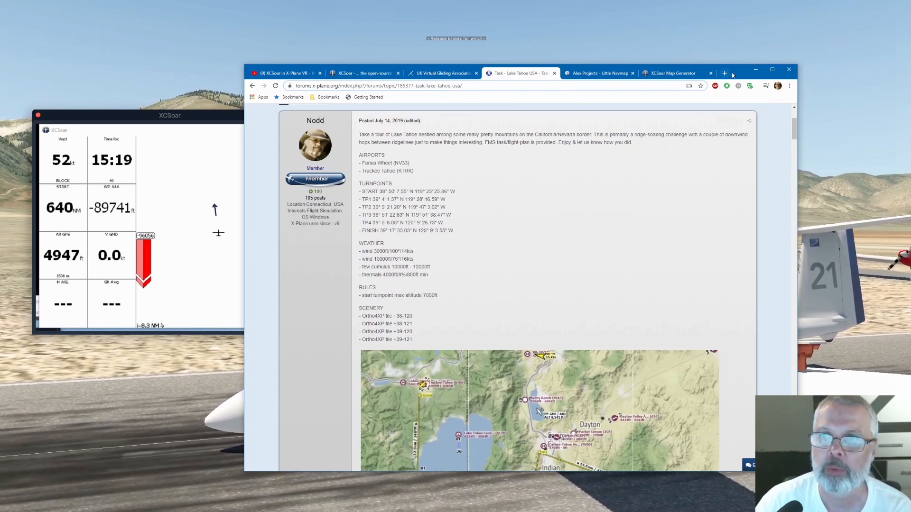
scroll(541, 226, "up", 3)
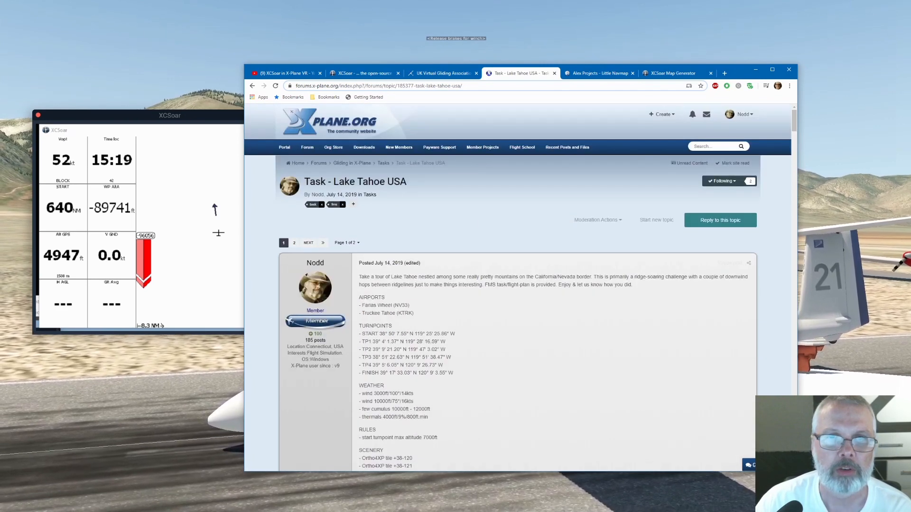
scroll(389, 181, "down", 2)
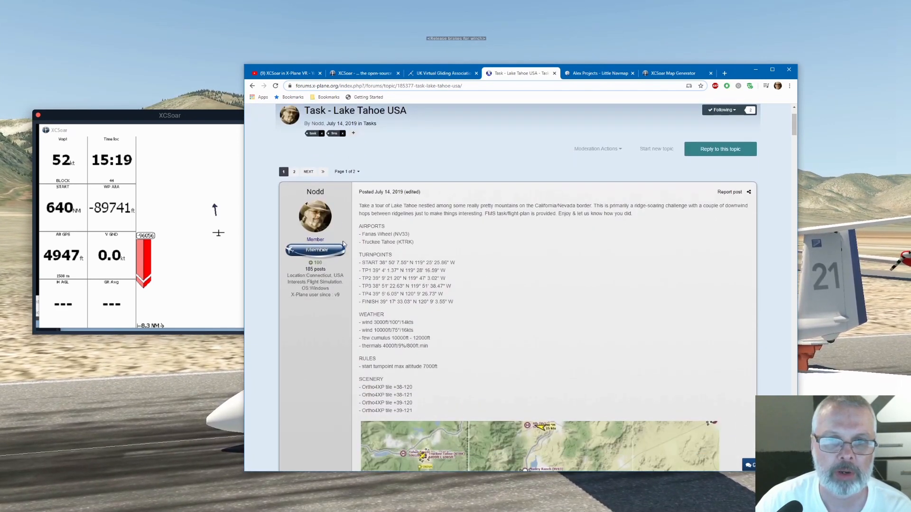
scroll(385, 337, "down", 8)
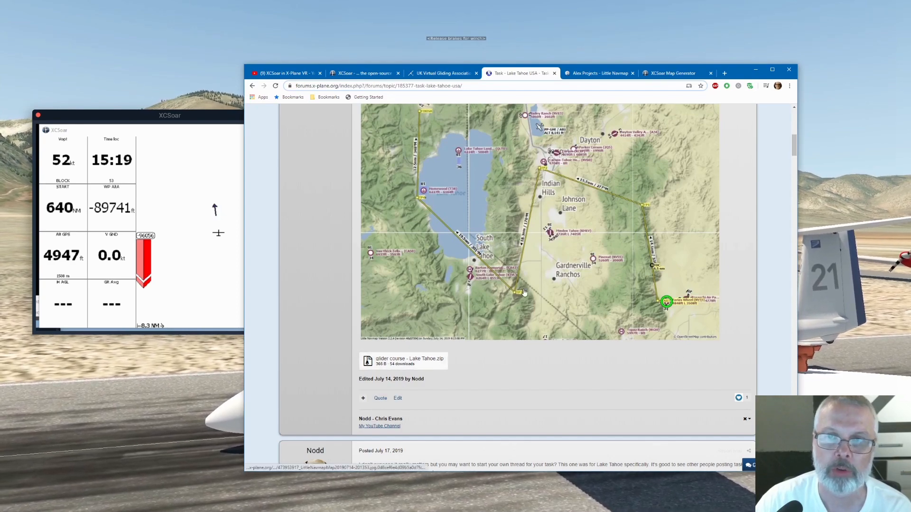
scroll(519, 276, "up", 8)
scroll(519, 276, "up", 1)
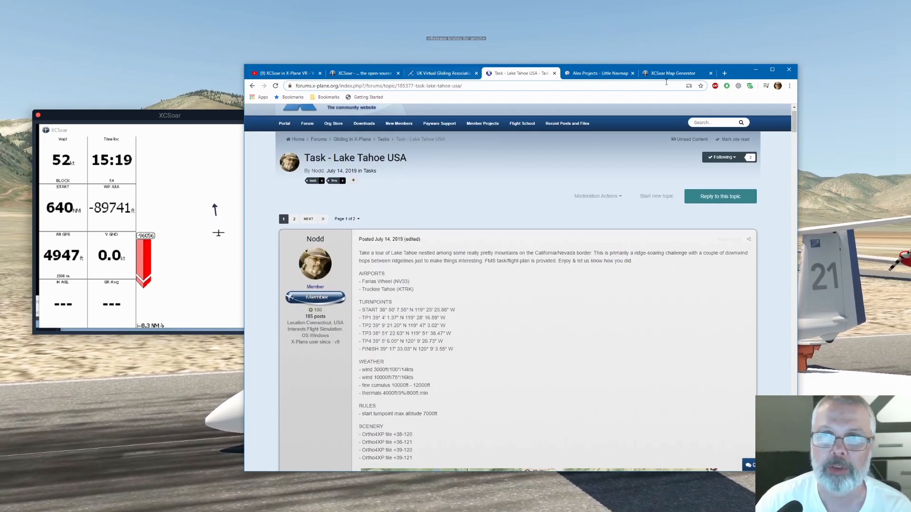
left_click_drag(739, 77, 742, 77)
left_click(759, 70)
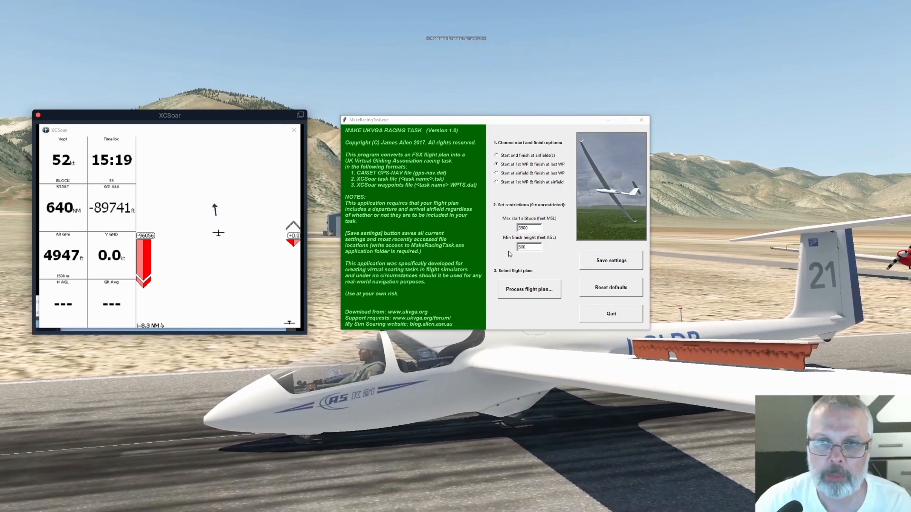
Set the maximum start altitude to 7000 feet MSL in MakeRacingTask and save the settings
left_click(514, 230)
type("7000")
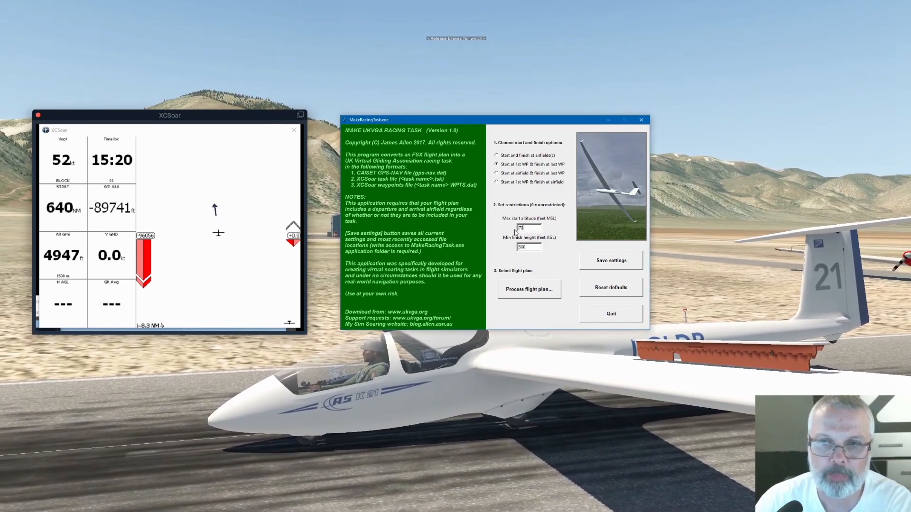
left_click(525, 246)
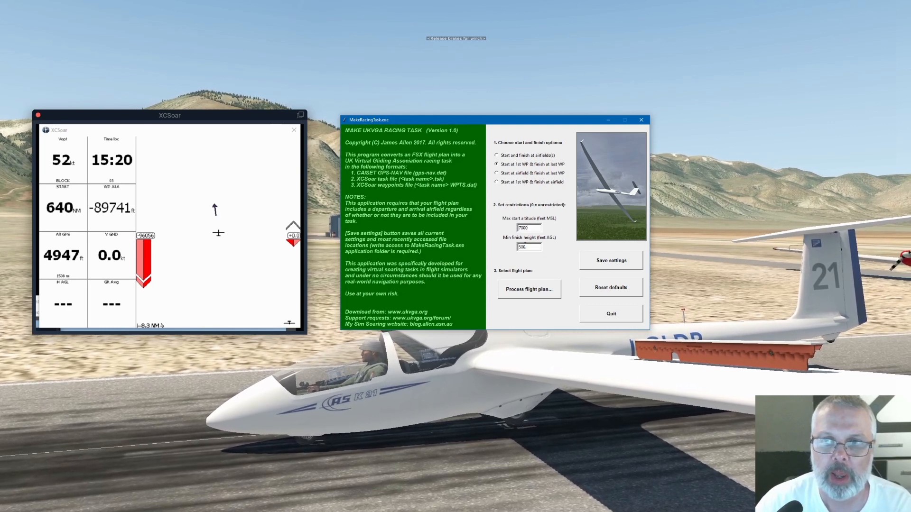
left_click(527, 247)
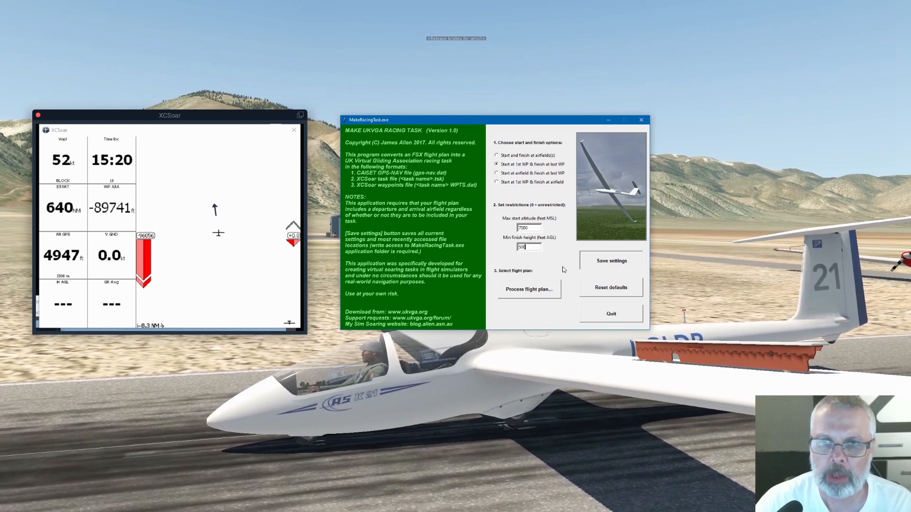
left_click(612, 262)
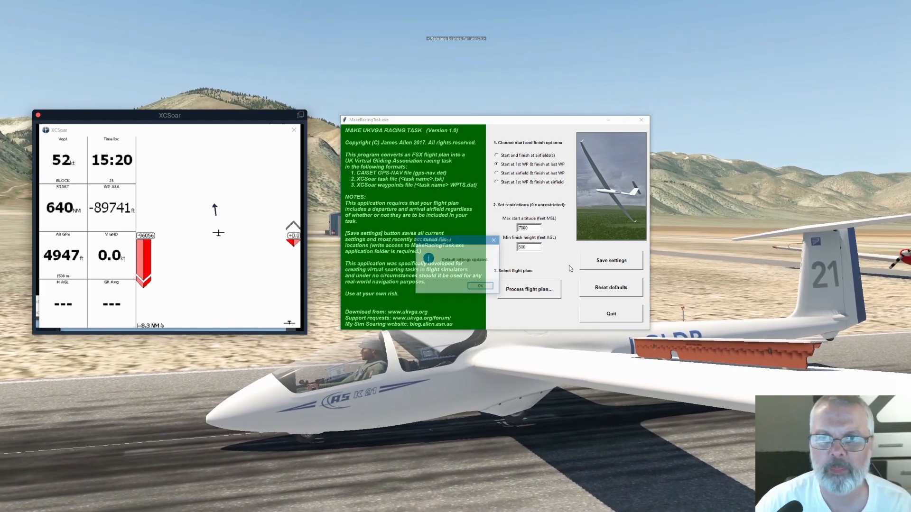
left_click(481, 286)
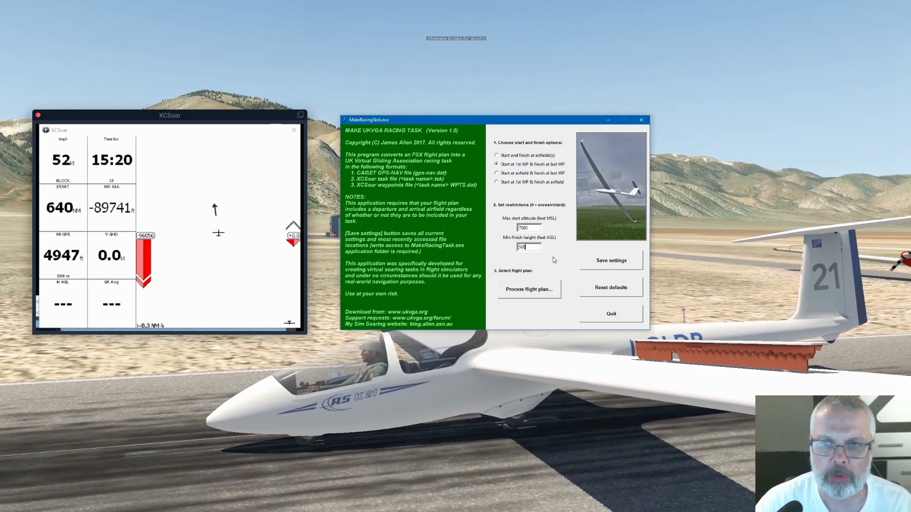
Process the flight plan lake Tahoe.pln from the tasks folder inside XCSoarData
left_click(528, 294)
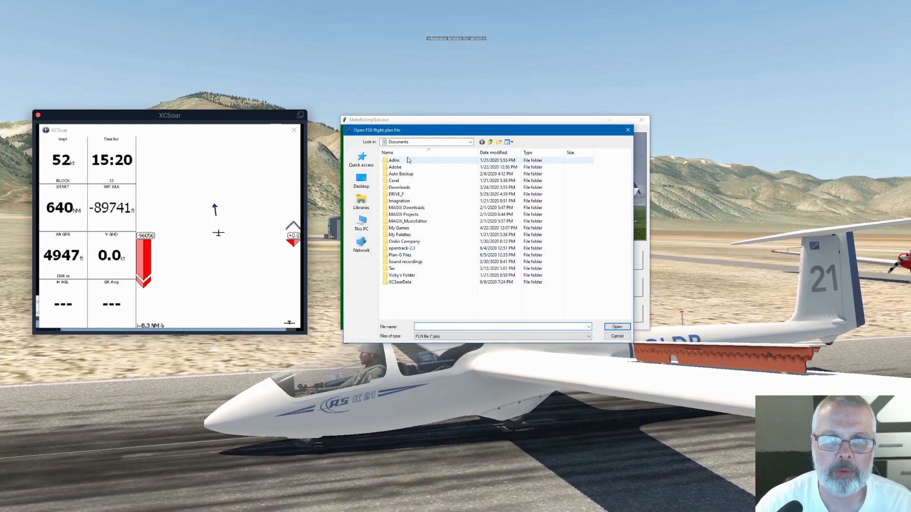
double_click(388, 282)
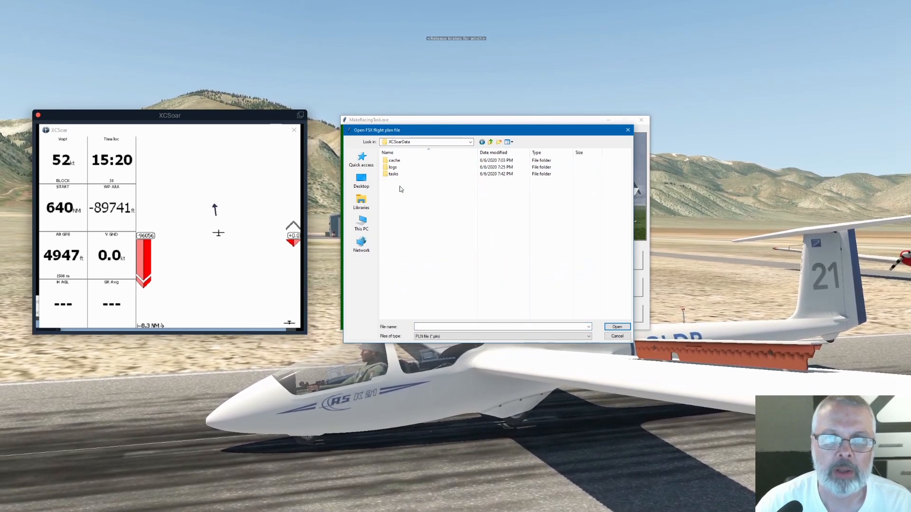
double_click(385, 175)
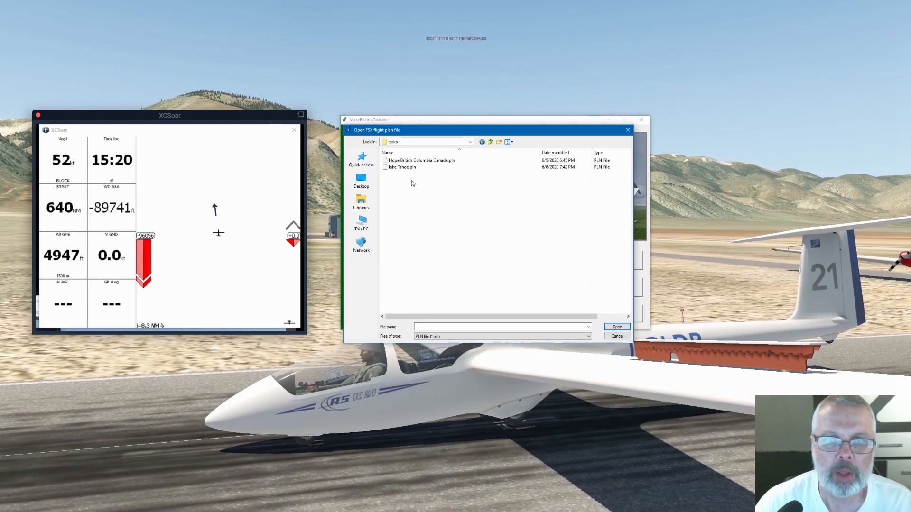
left_click(422, 327)
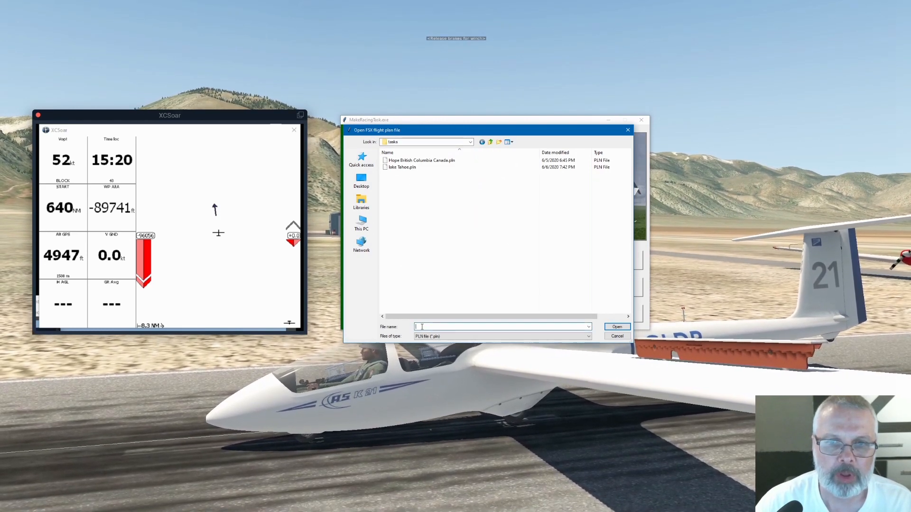
type("la")
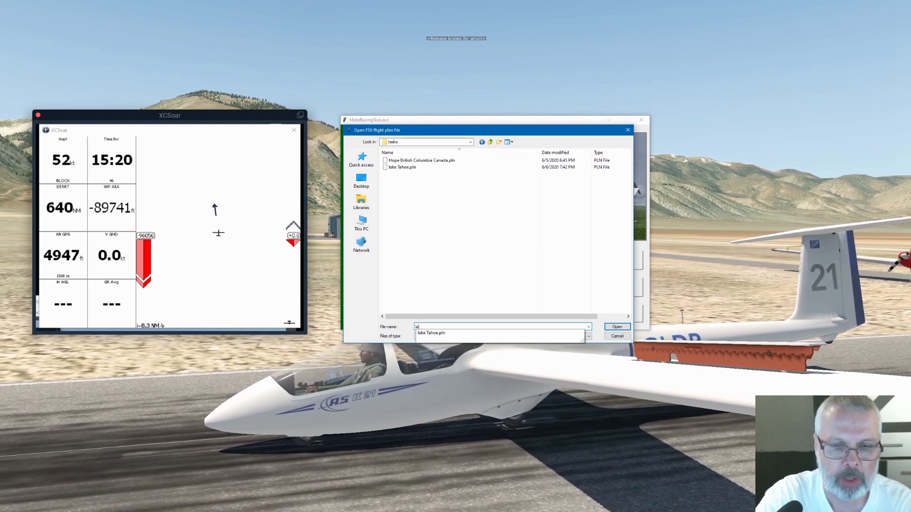
key("BackSpace")
key("BackSpace")
key("BackSpace")
key("BackSpace")
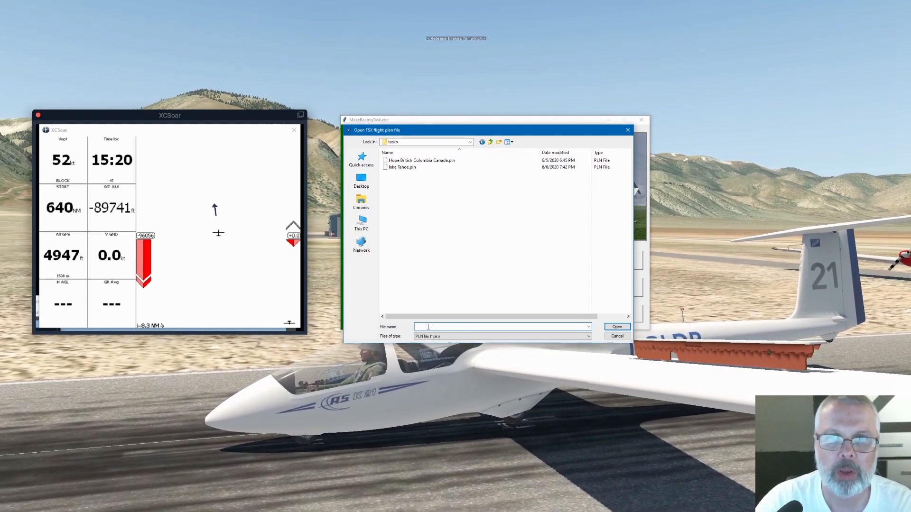
left_click(396, 168)
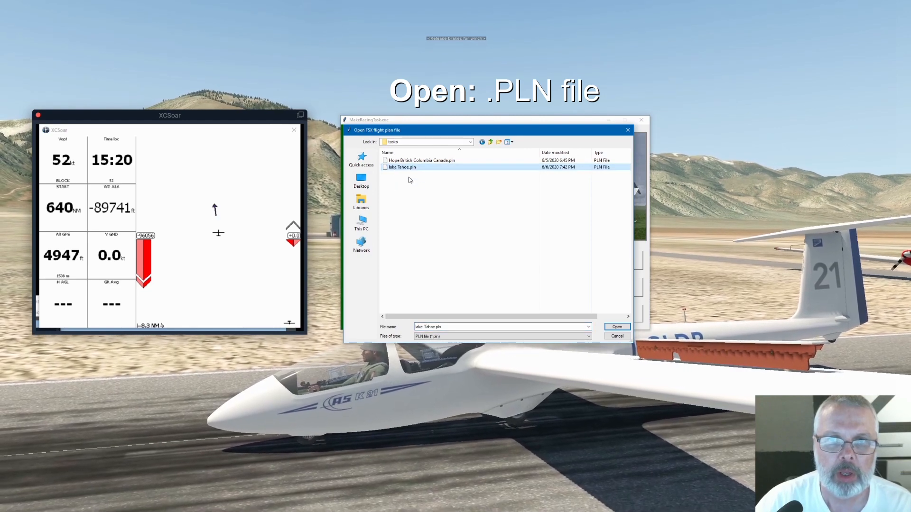
left_click(617, 329)
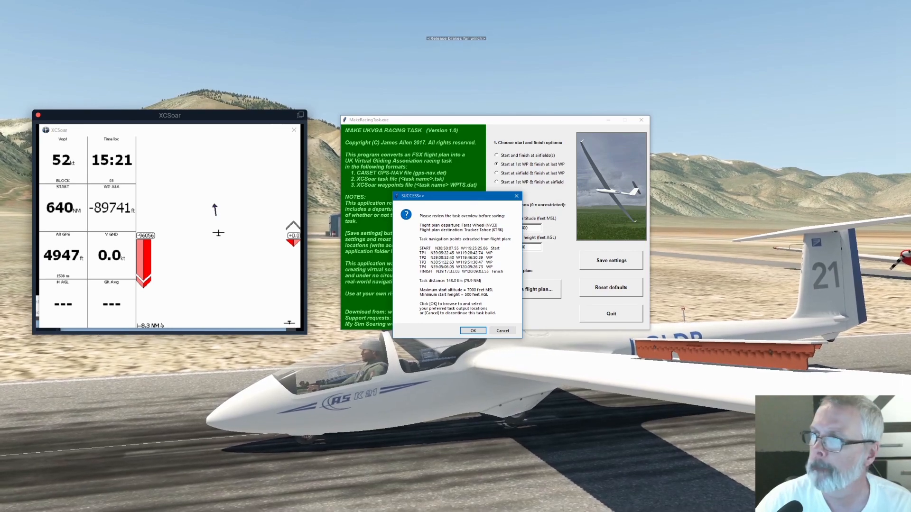
Bring Little Navmap into view, compare its plotted route with the extracted task overview, and move it back off the display
left_click_drag(910, 79, 696, 63)
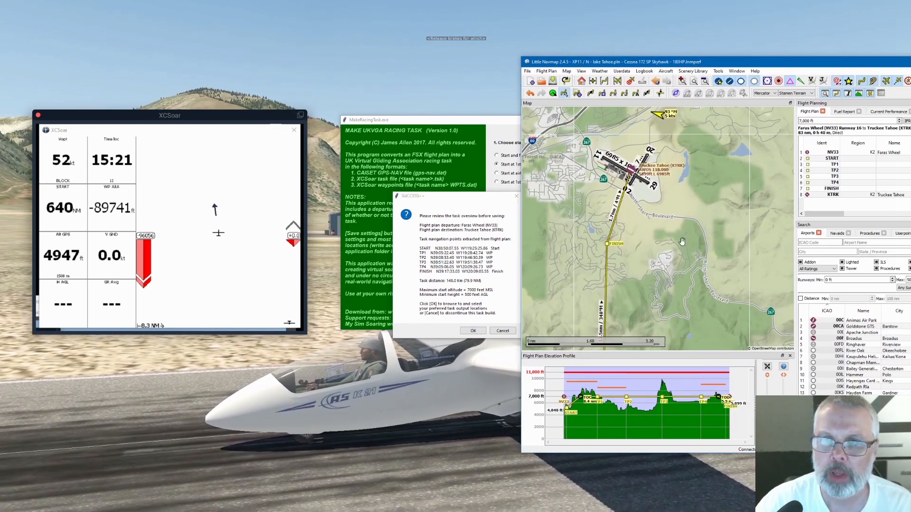
scroll(682, 242, "down", 5)
left_click_drag(695, 250, 589, 163)
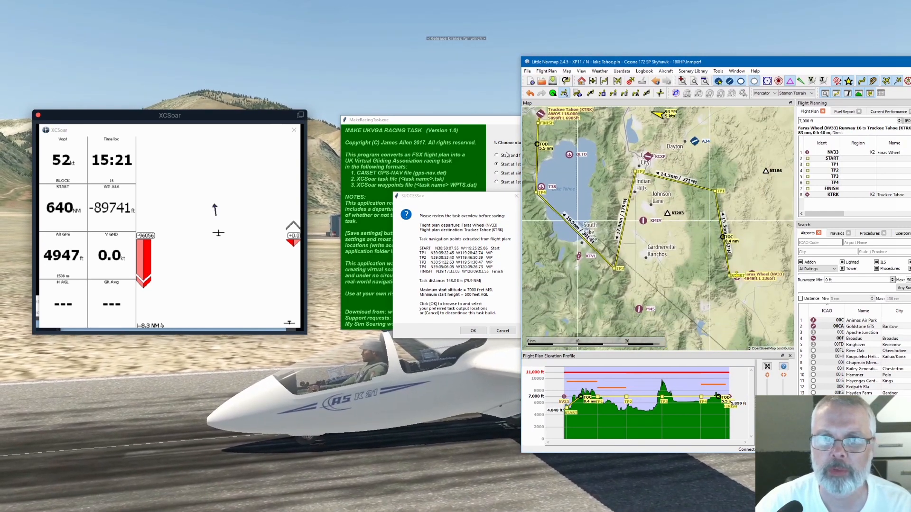
left_click(494, 122)
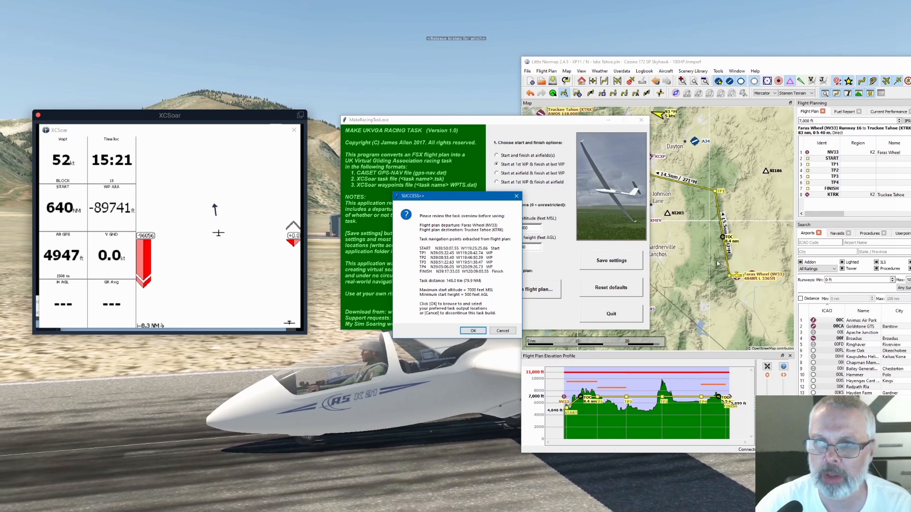
left_click(726, 286)
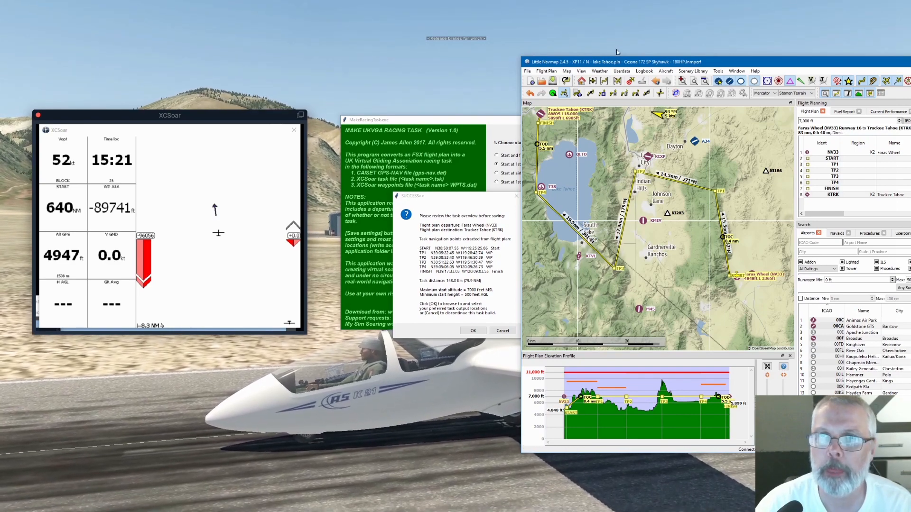
left_click_drag(606, 64, 910, 88)
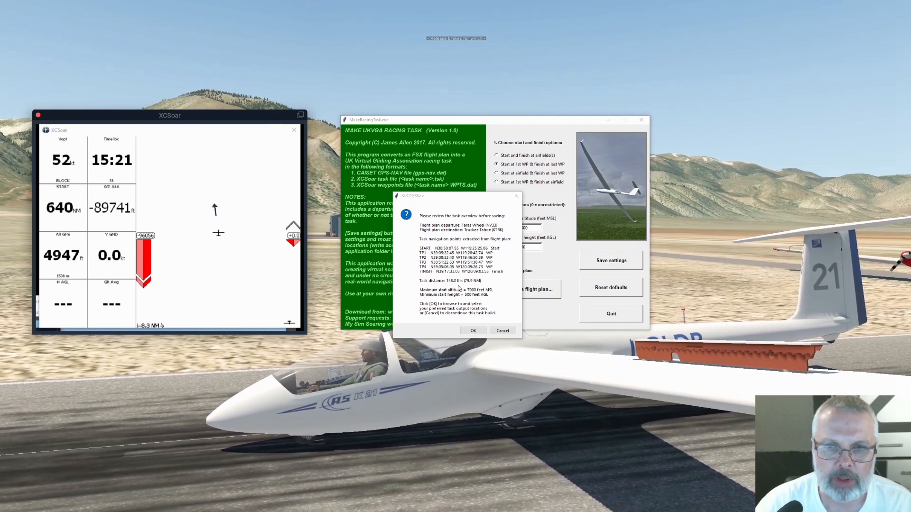
Accept the task overview and save the GPS-NAV output as gps-nav.dat in the XCSoarData tasks folder, replacing the existing file
left_click(473, 330)
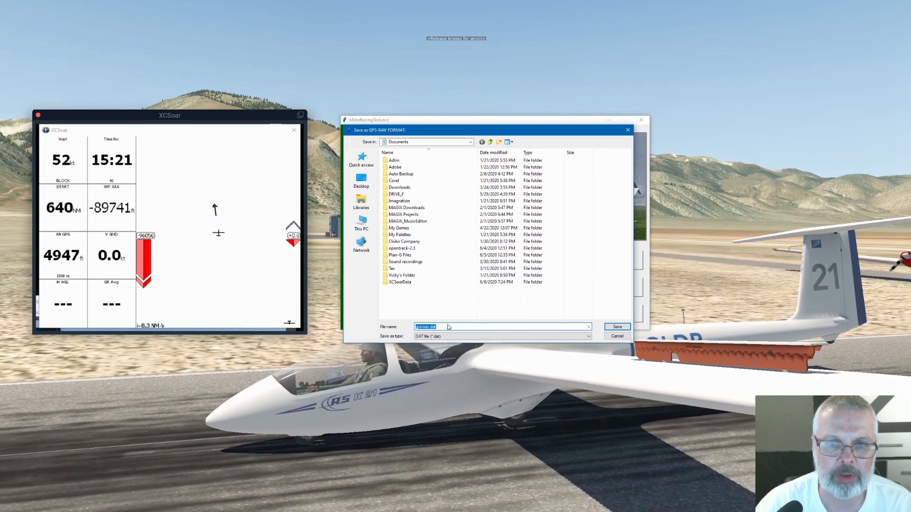
double_click(400, 282)
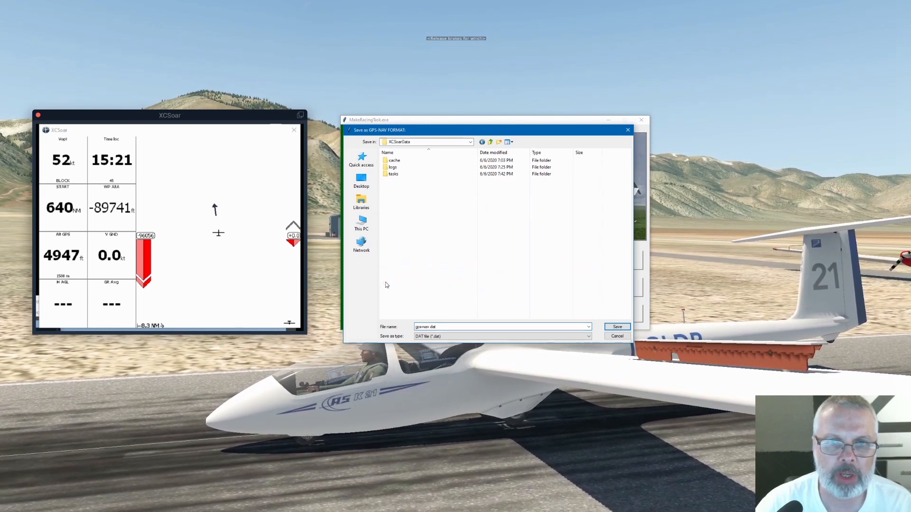
double_click(393, 174)
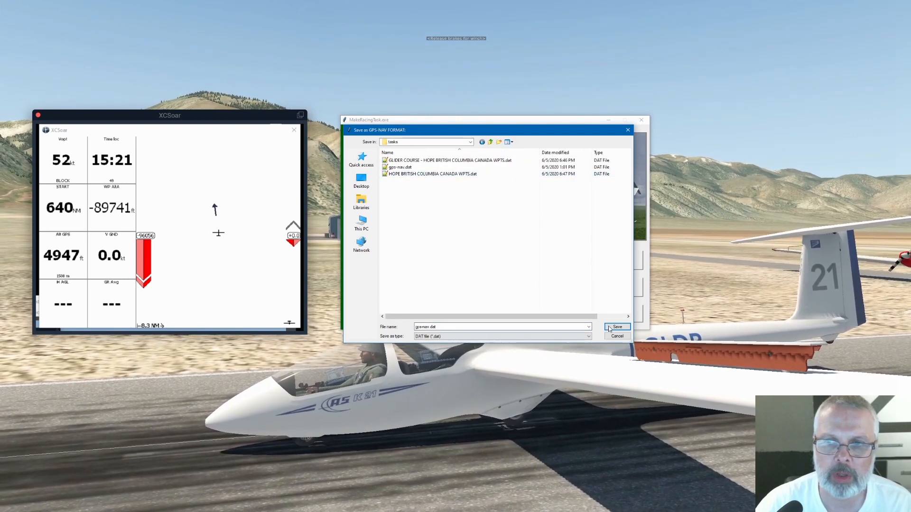
key("Return")
left_click(478, 262)
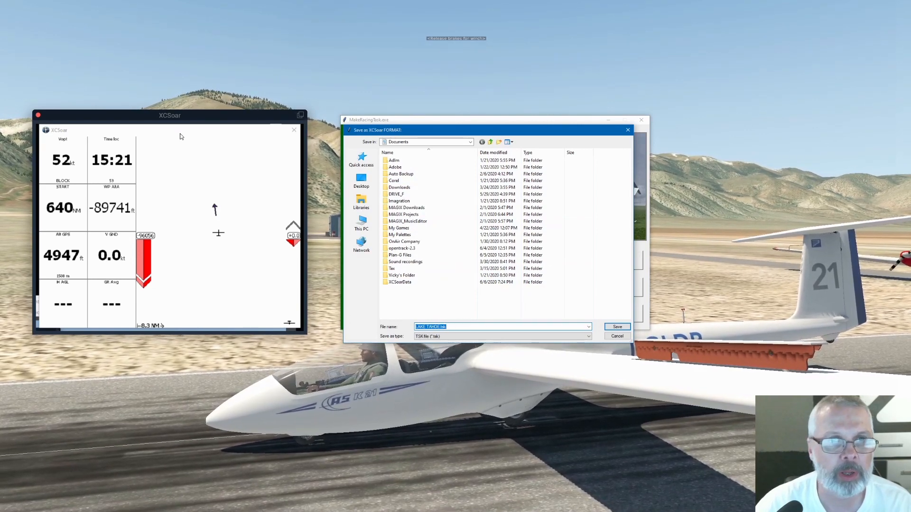
Save the XCSoar task file as LAKE TAHOE.tsk in the XCSoarData tasks folder and dismiss the output summary
double_click(400, 282)
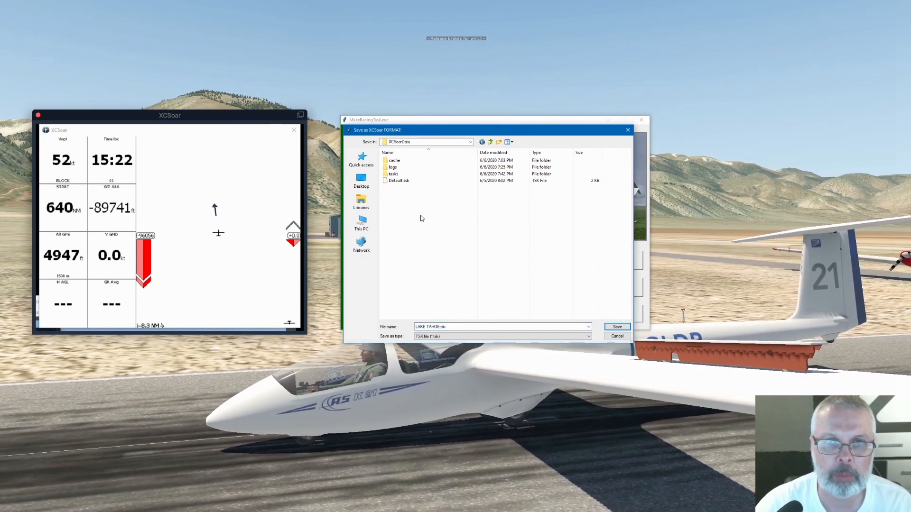
double_click(386, 176)
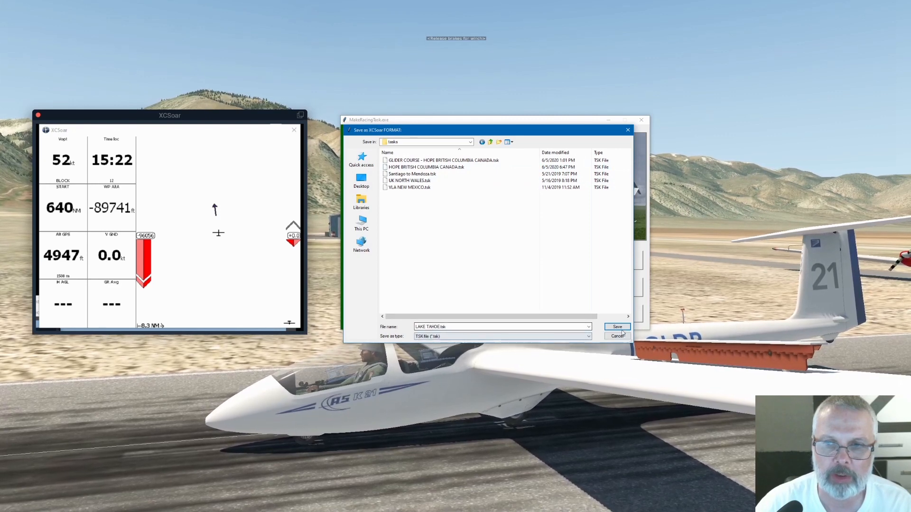
key("Return")
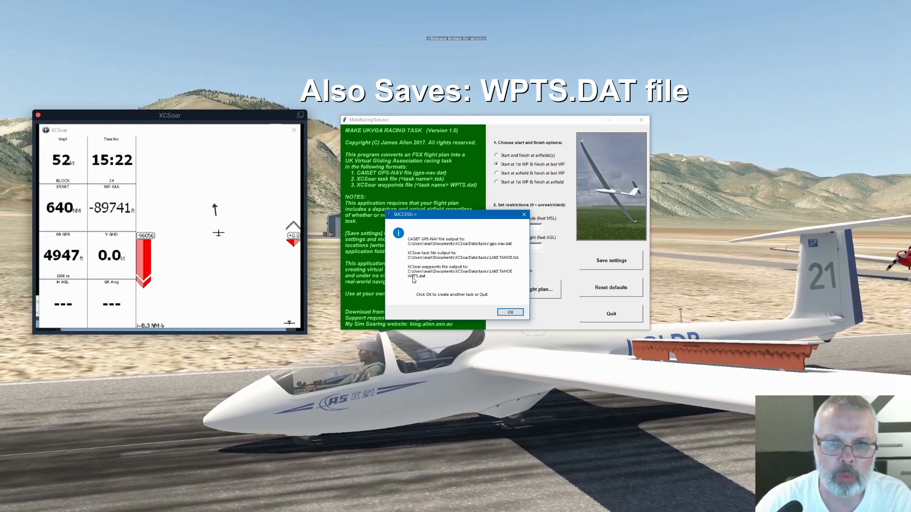
left_click(510, 313)
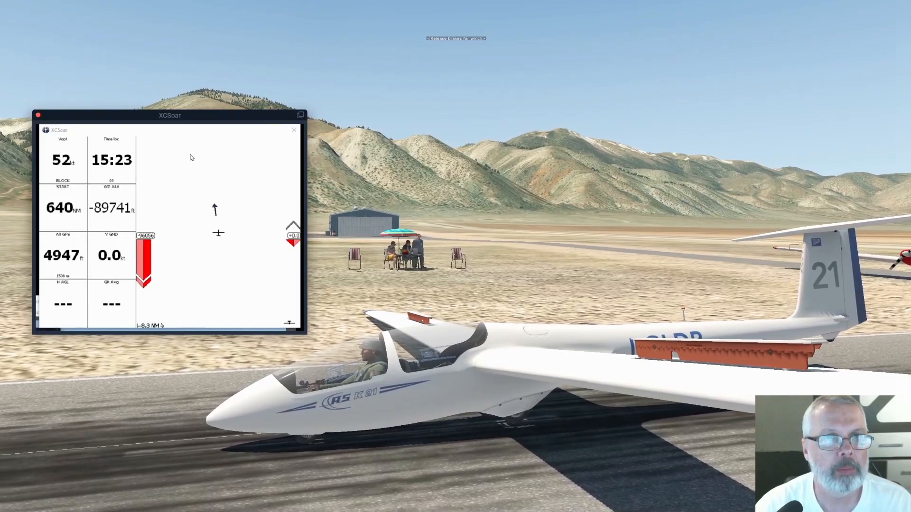
Load the saved task LAKE TAHOE.tsk in XCSoar's Task Manager
left_click_drag(185, 204, 246, 190)
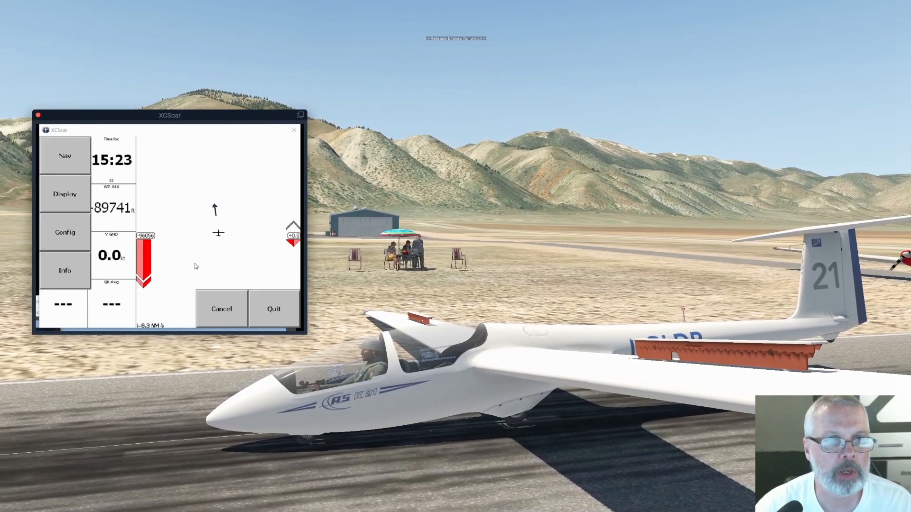
left_click(64, 158)
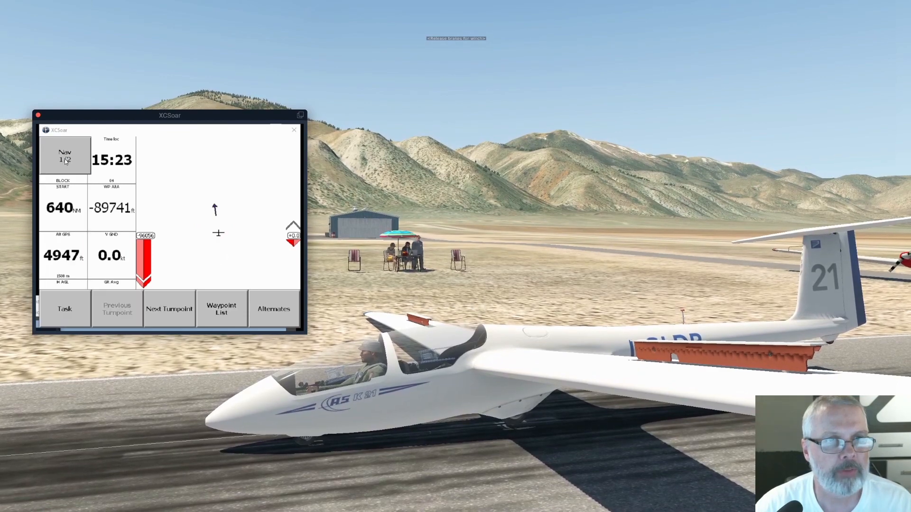
left_click(65, 310)
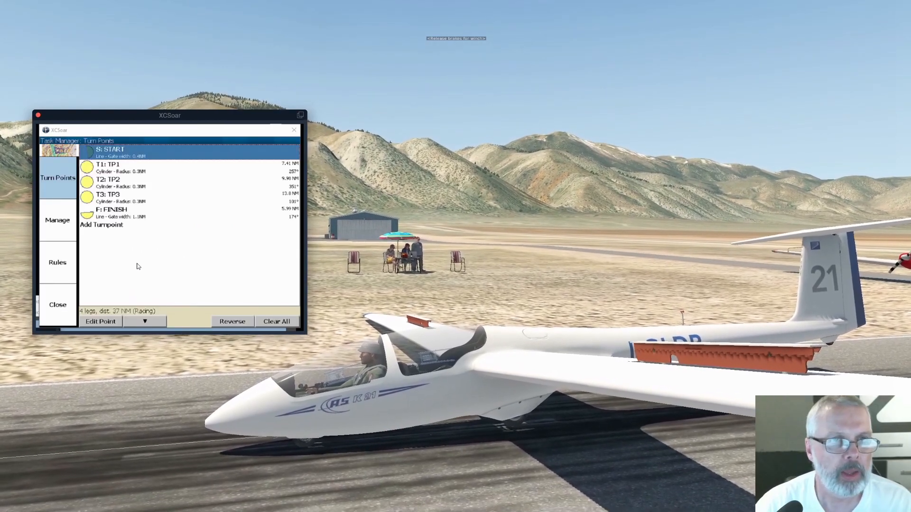
left_click(58, 223)
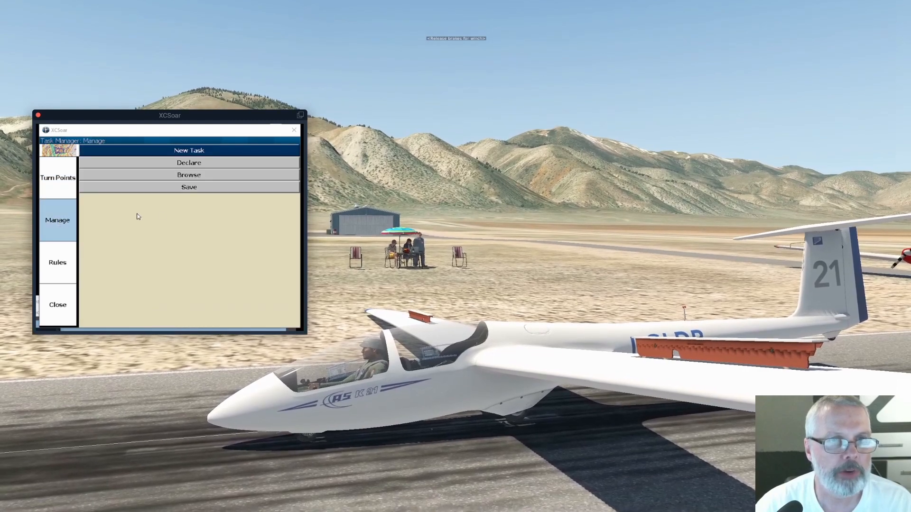
left_click(187, 175)
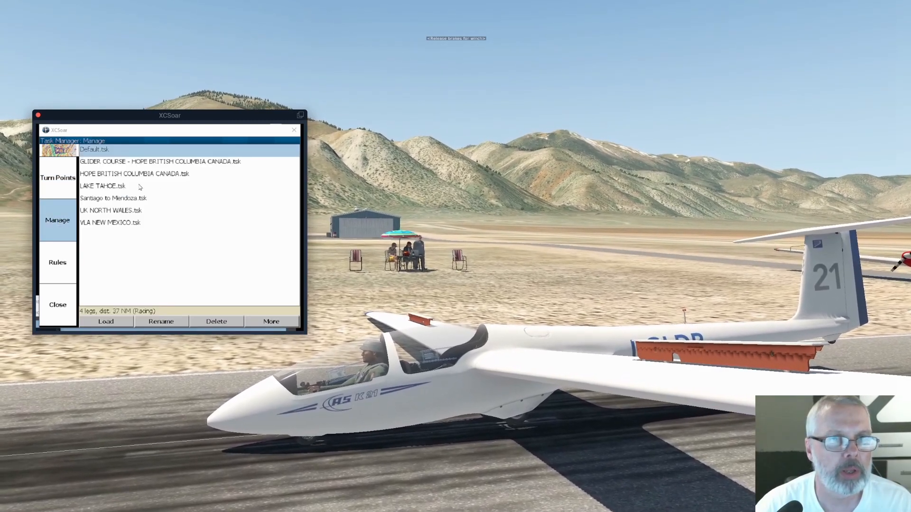
left_click(99, 189)
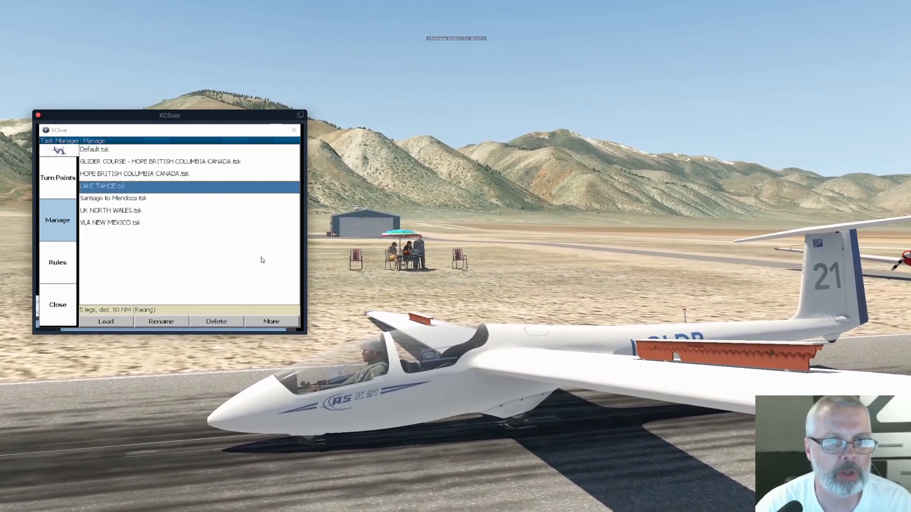
left_click(104, 321)
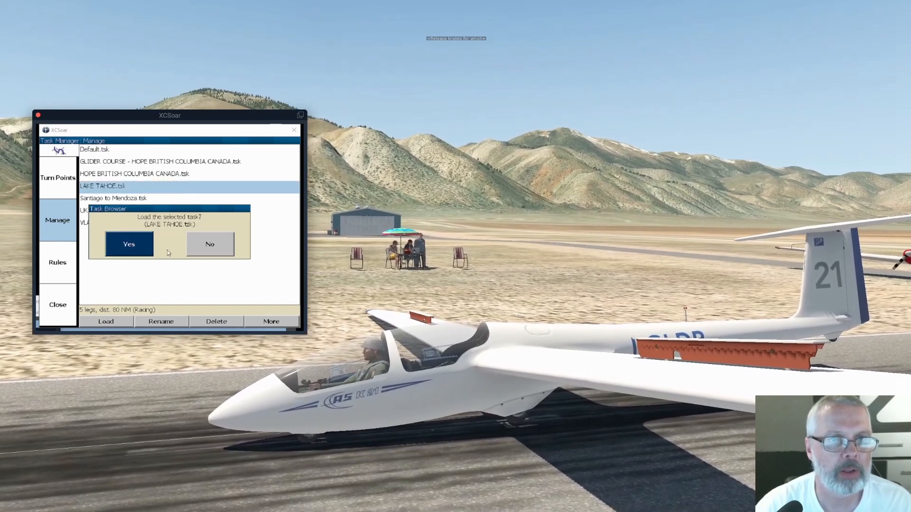
left_click(138, 243)
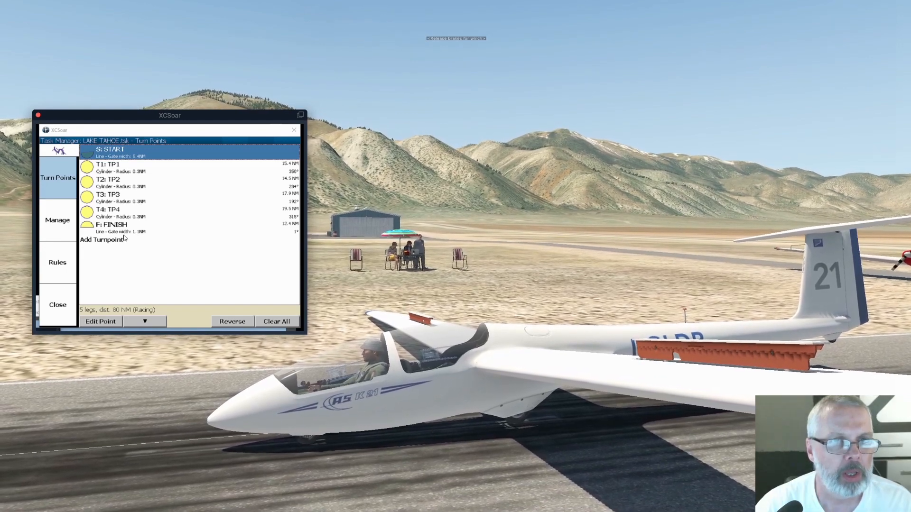
Review the start and finish height rules of the loaded task and close the Task Manager
left_click(50, 270)
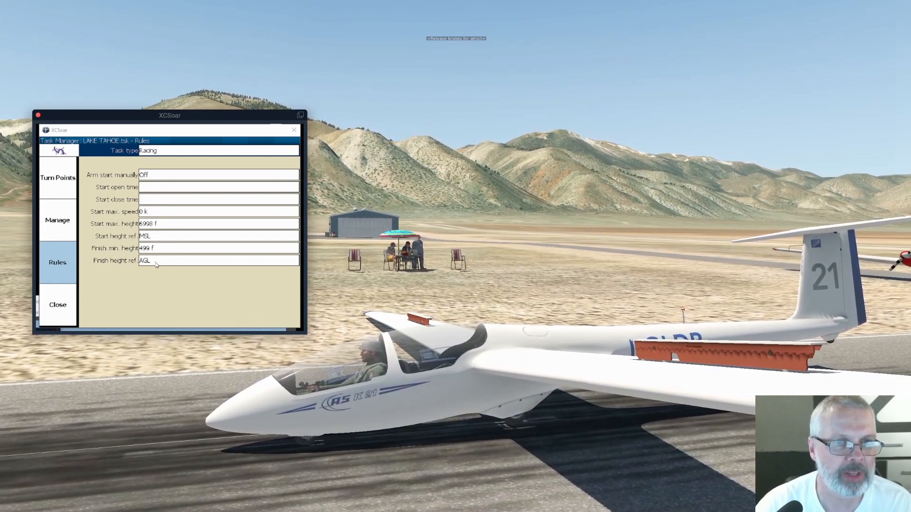
left_click(66, 304)
left_click(67, 305)
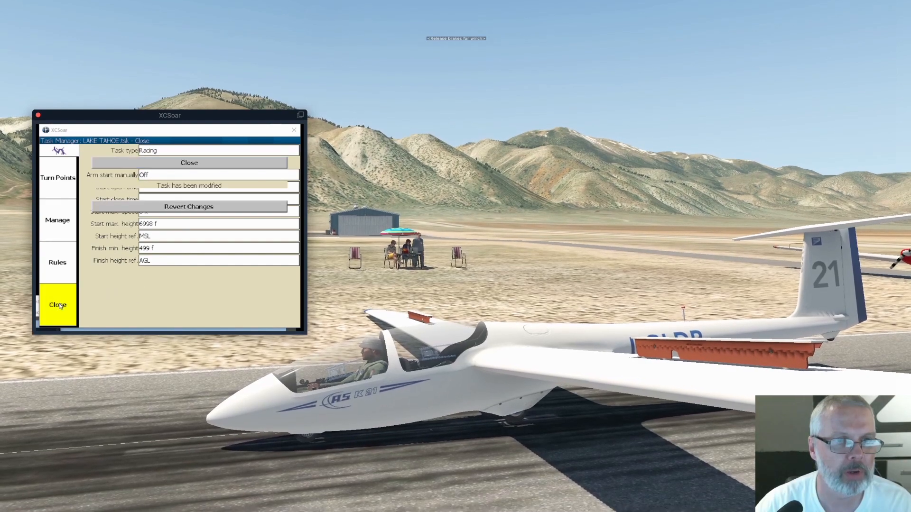
Zoom the XCSoar map out to view the whole Lake Tahoe course and leave the display menu
mouse_move(166, 185)
left_mouse_down()
mouse_move(194, 269)
mouse_move(221, 184)
left_mouse_up()
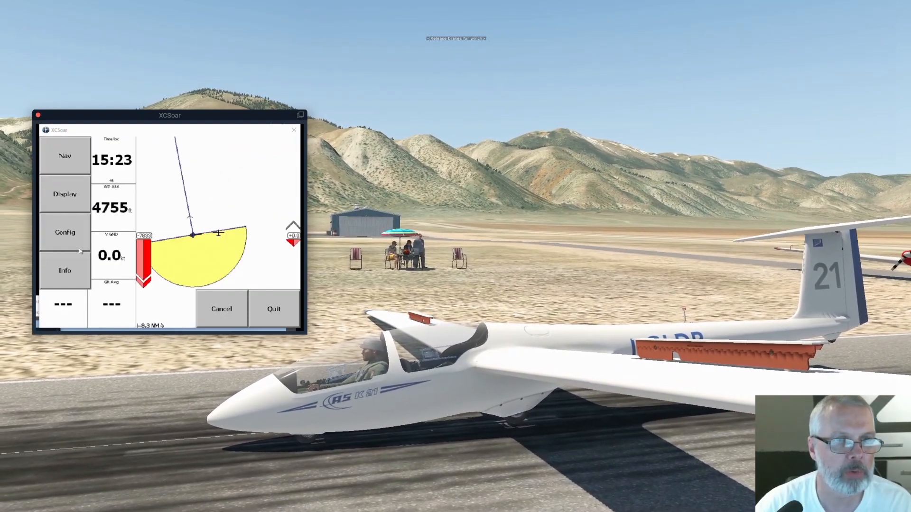
left_click(65, 194)
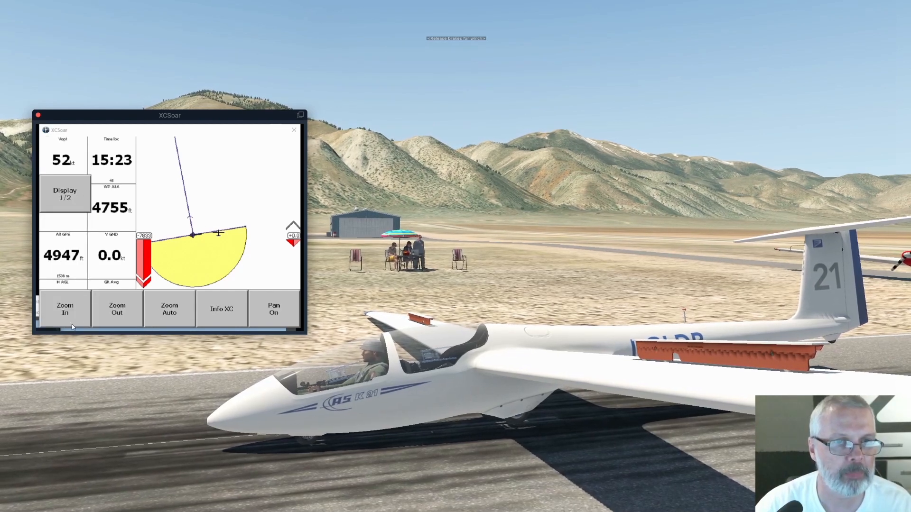
left_click(119, 311)
left_click(119, 311)
left_click(118, 310)
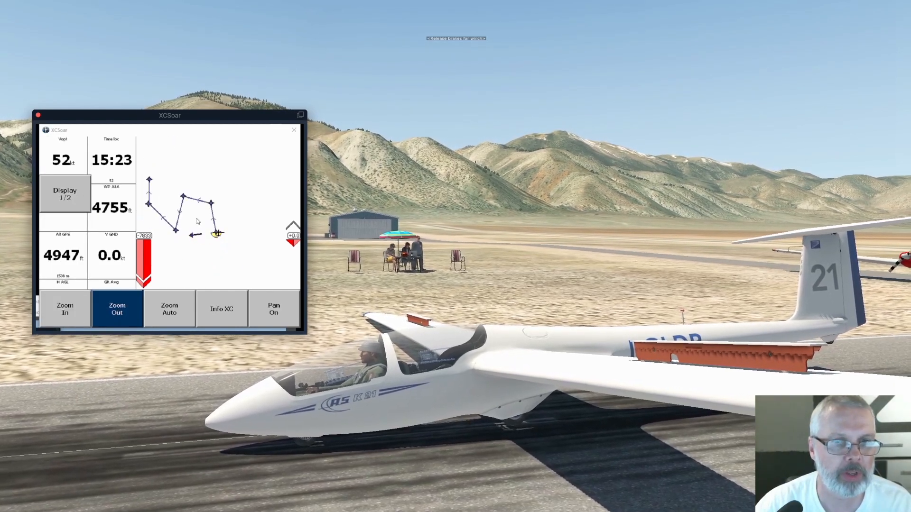
left_click(273, 309)
left_click_drag(132, 222, 198, 228)
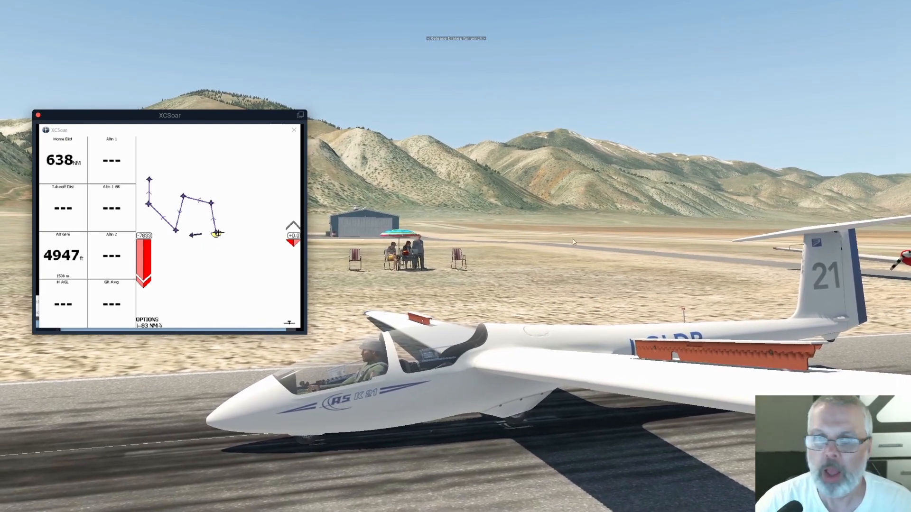
Bring the XCSoar Map Generator page fully into view and enter Lake Tahoe as the map name
left_click_drag(910, 93, 464, 43)
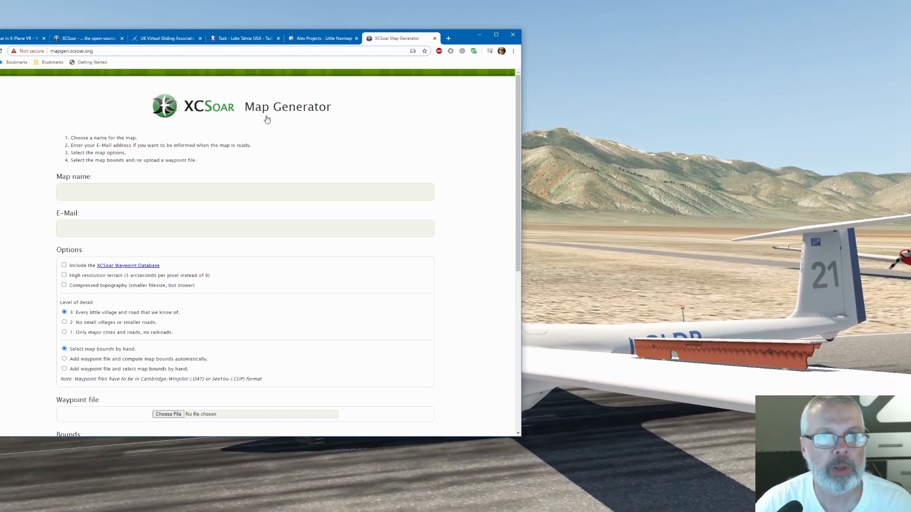
left_click(96, 193)
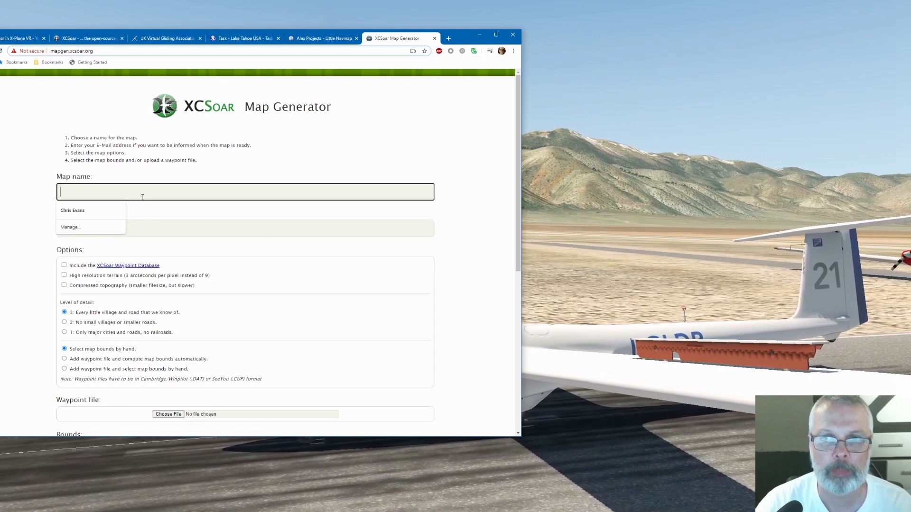
left_click_drag(458, 41, 514, 57)
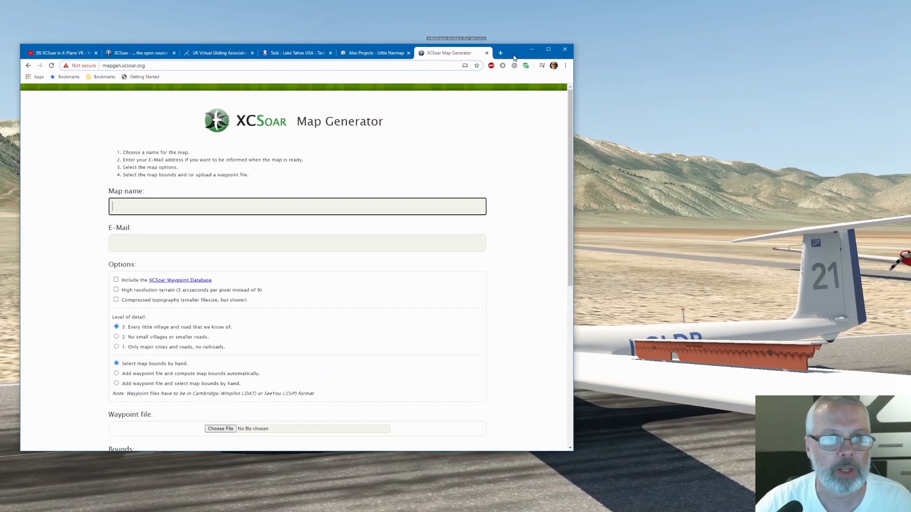
left_click(128, 210)
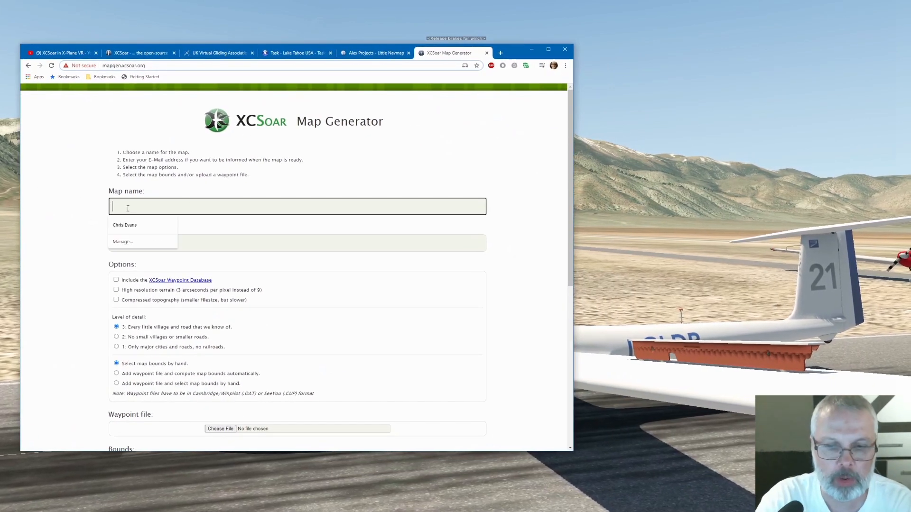
type("Lake Tahoe")
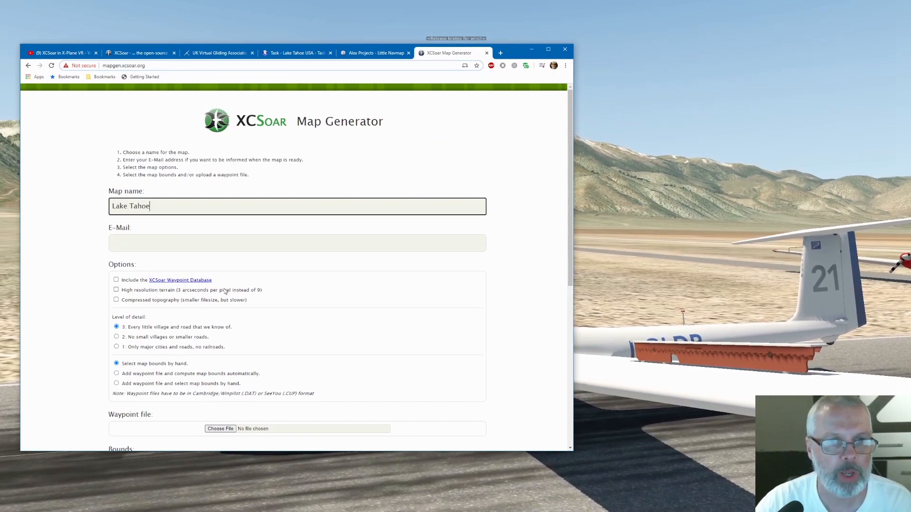
Locate the Lake Tahoe area on the Bounds map and bring the Little Navmap flight plan beside it for reference
scroll(93, 266, "down", 2)
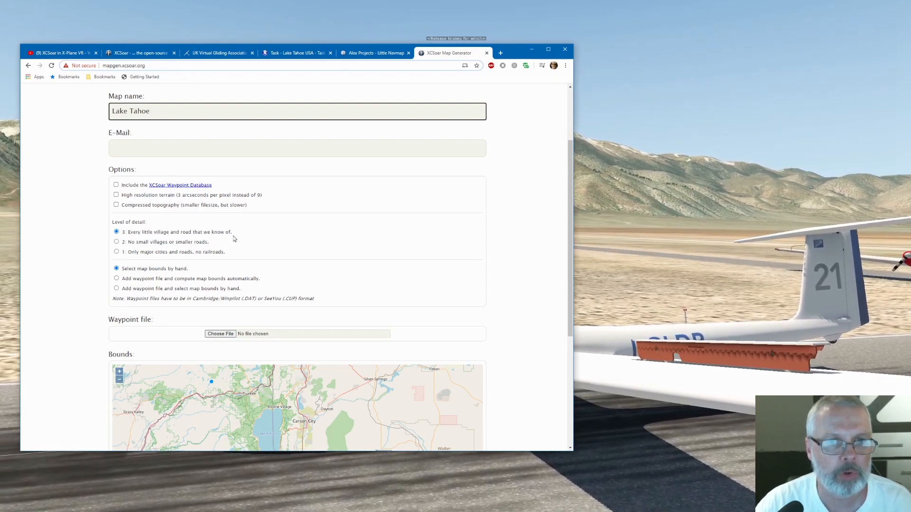
scroll(150, 218, "down", 2)
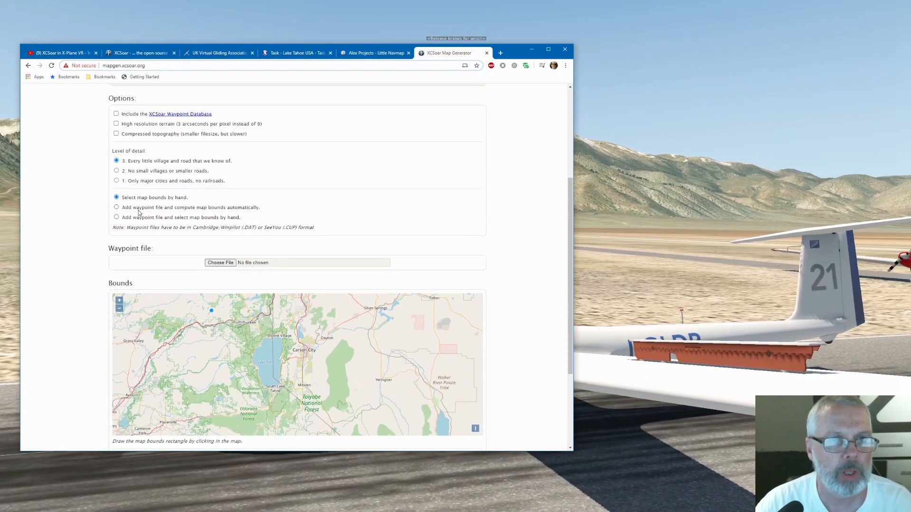
scroll(139, 213, "down", 1)
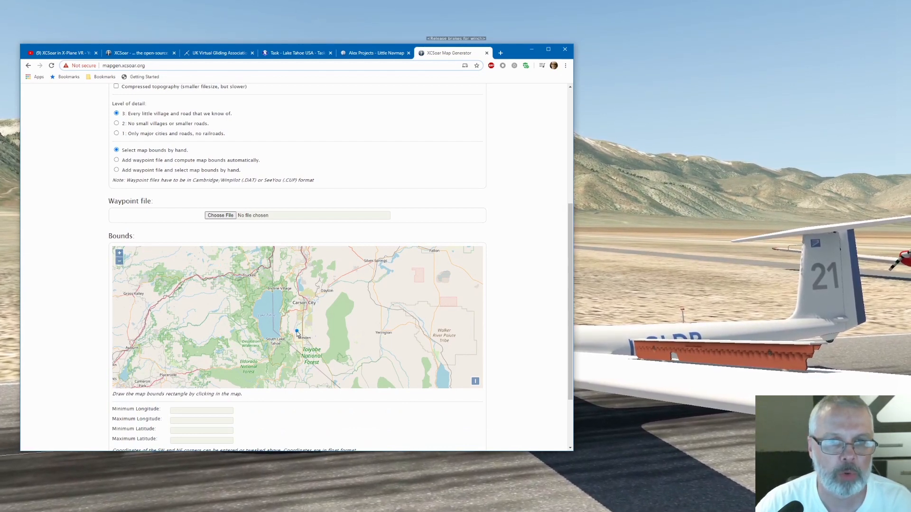
scroll(278, 321, "down", 2)
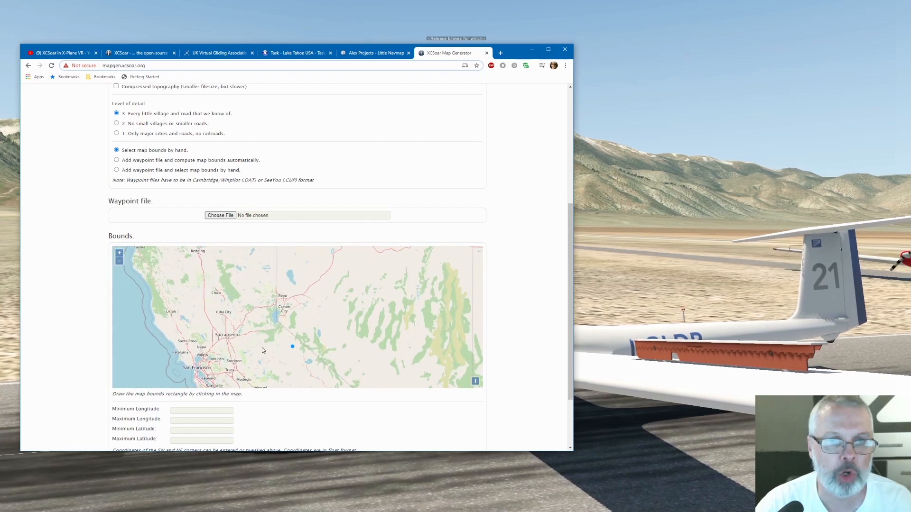
scroll(279, 320, "up", 2)
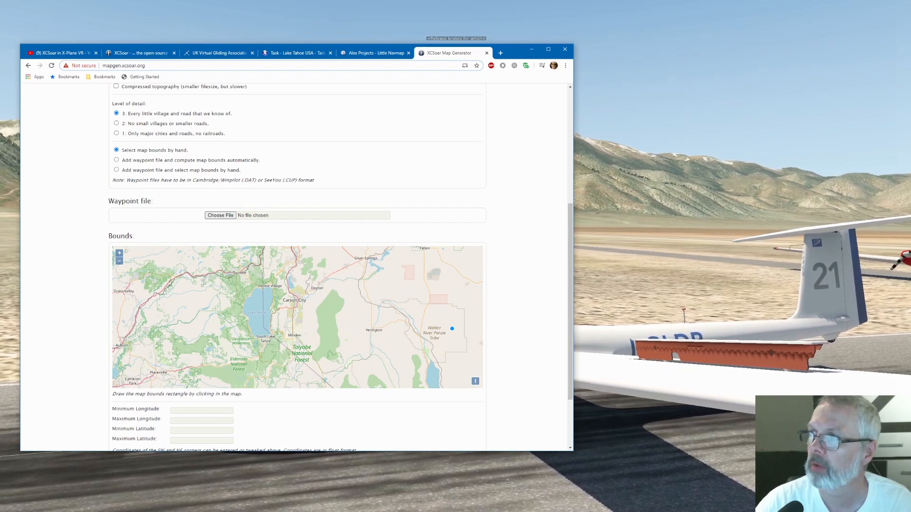
left_click_drag(910, 78, 795, 81)
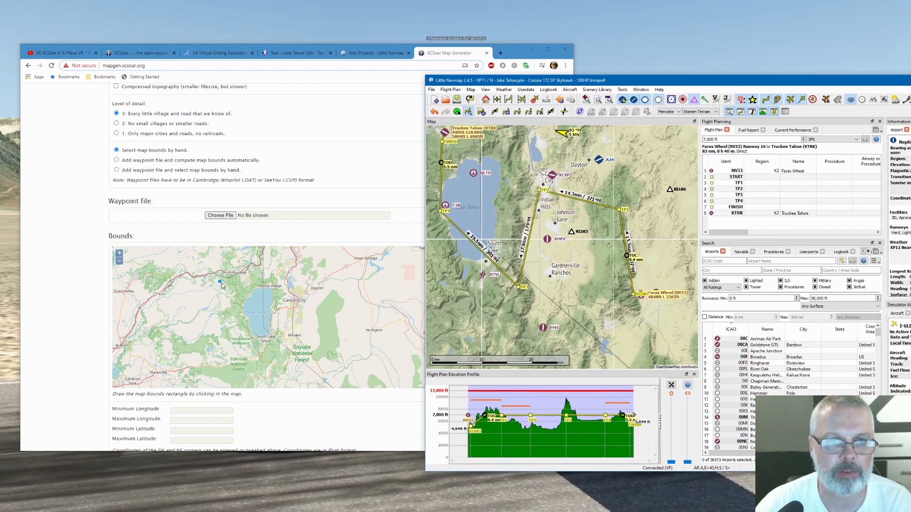
Draw the map bounds rectangle around the Lake Tahoe course, about longitude -120.61 to -118.93 and latitude 38.61 to 39.59
scroll(222, 285, "down", 1)
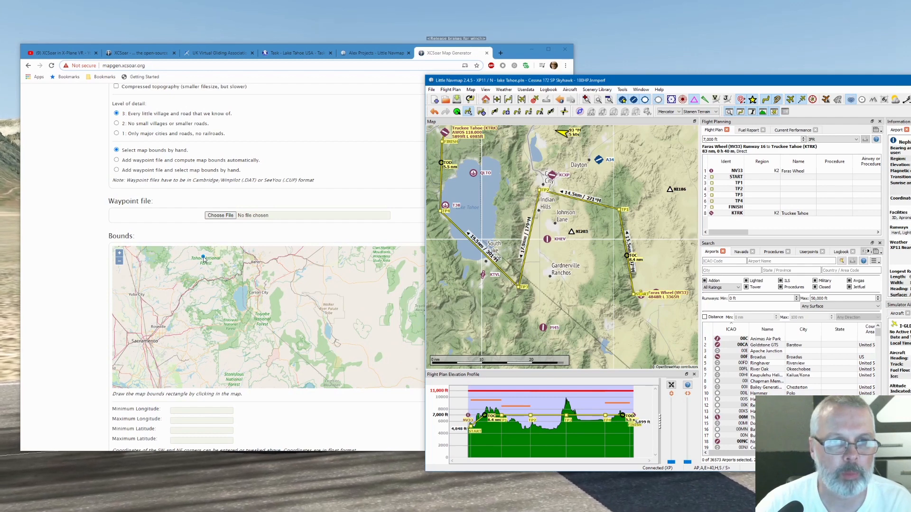
left_click_drag(204, 259, 314, 340)
scroll(244, 301, "down", 3)
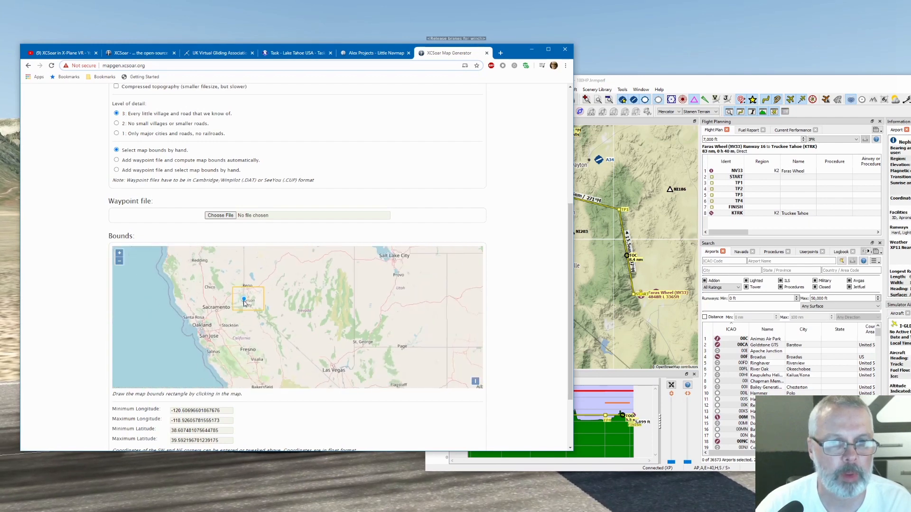
scroll(244, 303, "up", 3)
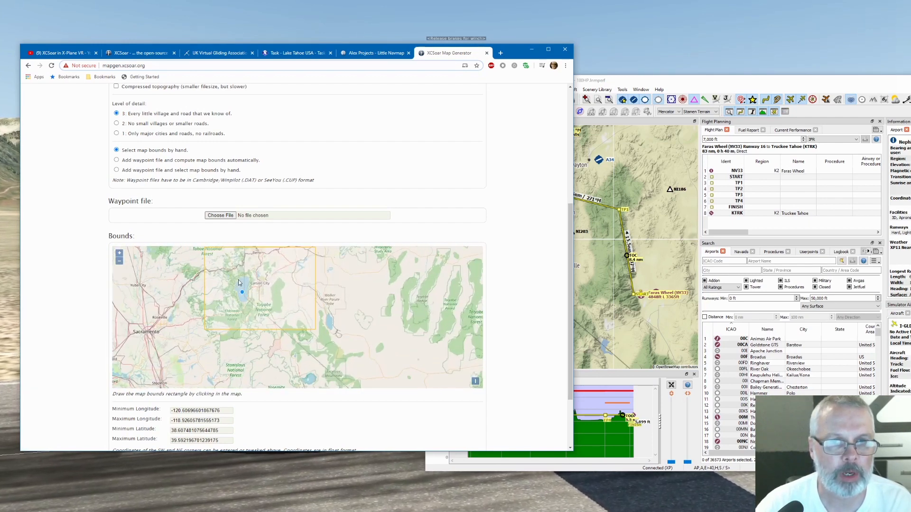
Generate the Lake Tahoe map and move the Little Navmap window out of the way
scroll(96, 331, "down", 3)
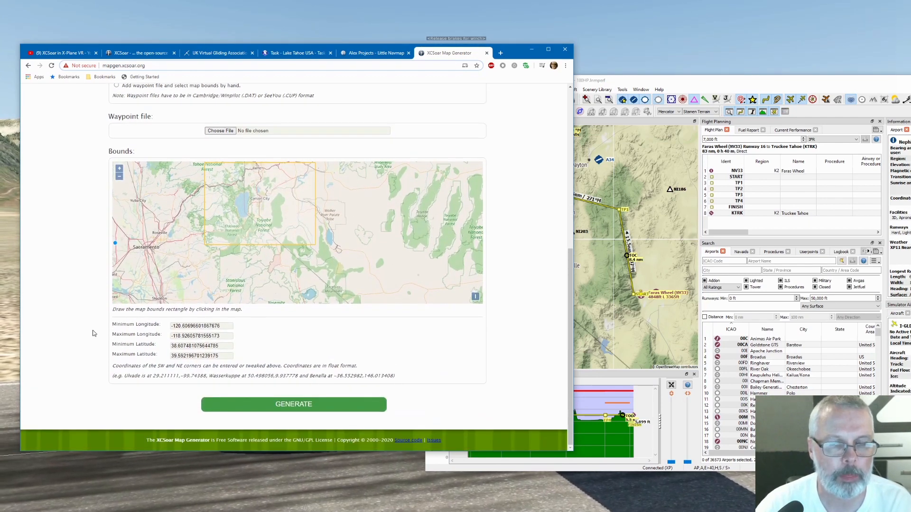
left_click(280, 406)
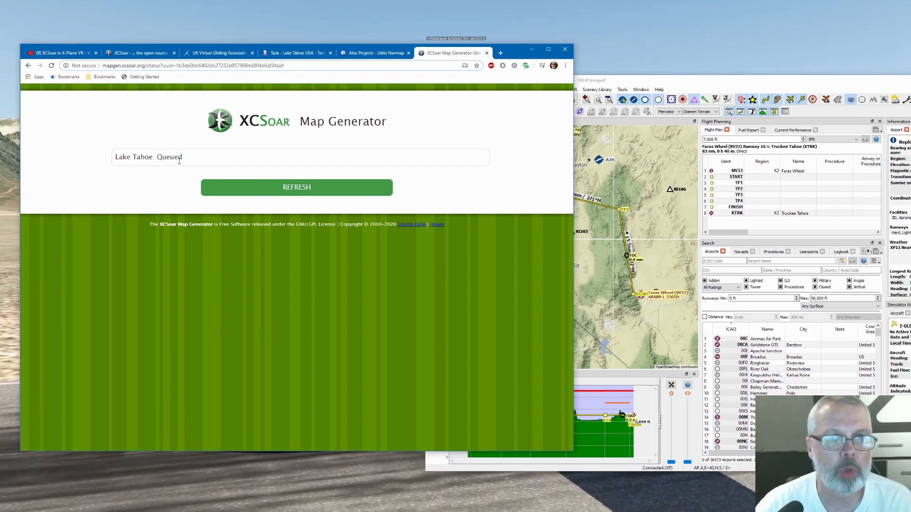
left_click_drag(622, 83, 910, 84)
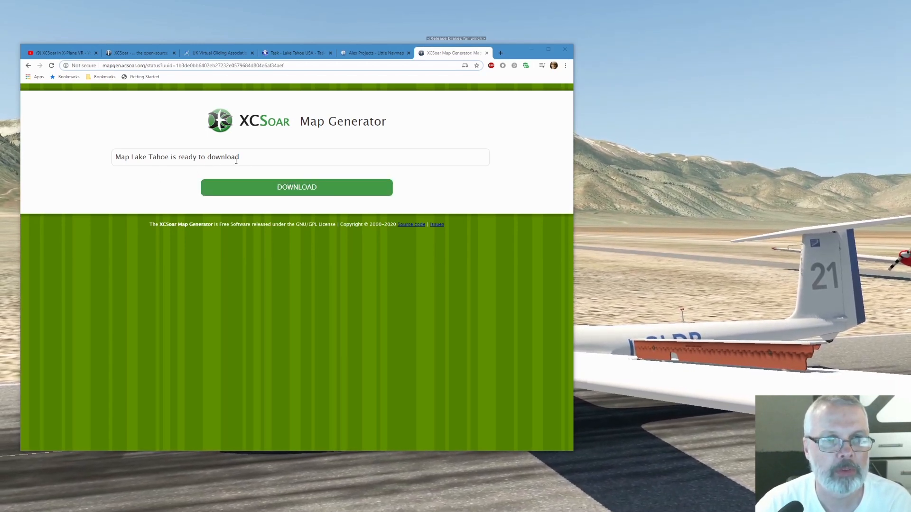
Download the generated map as Lake Tahoe.xcm into the XCSoarData folder in Documents and minimize the browser
left_click(289, 190)
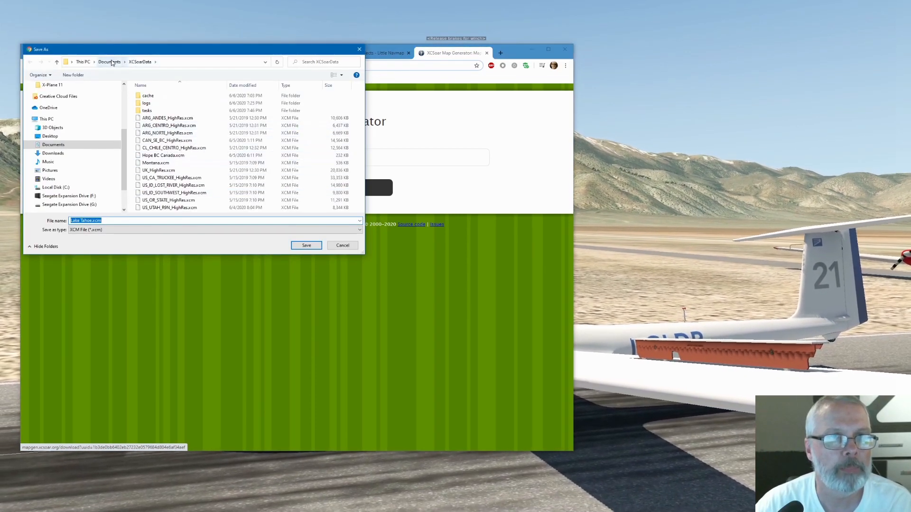
left_click(108, 64)
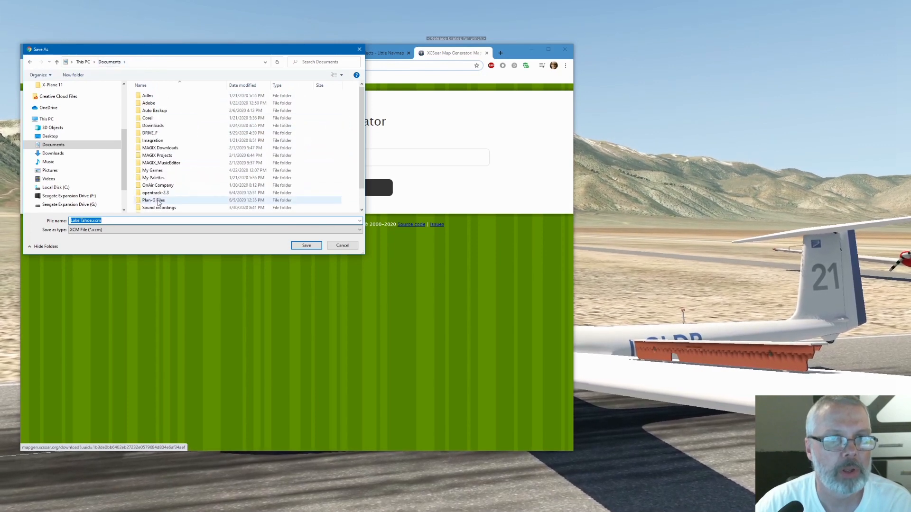
scroll(159, 201, "down", 3)
double_click(152, 208)
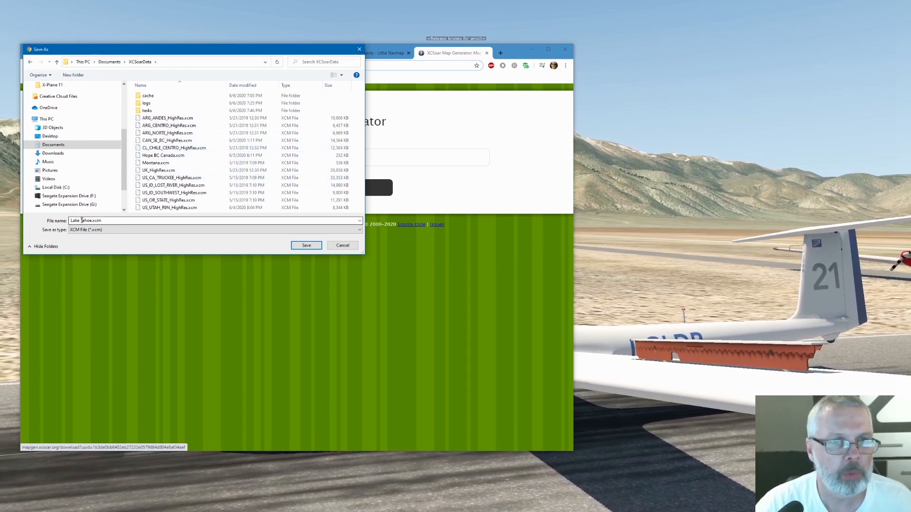
left_click(306, 246)
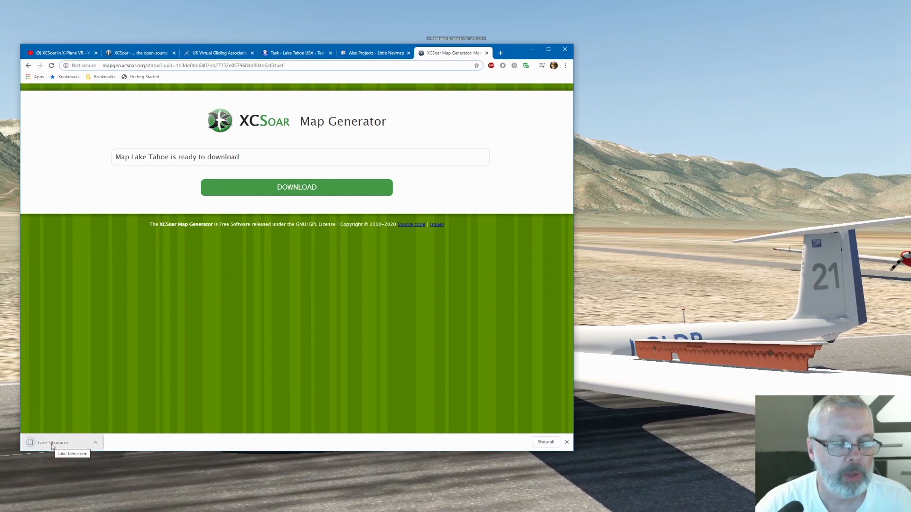
left_click(531, 50)
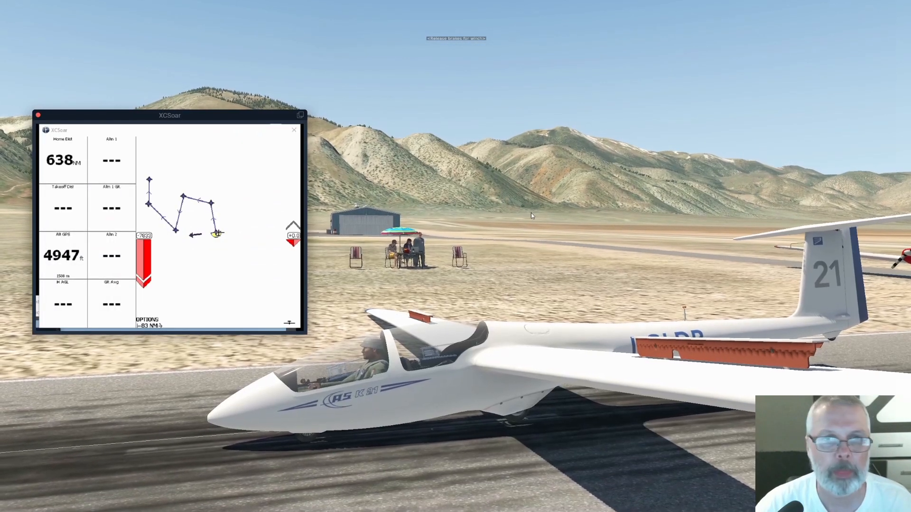
In XCSoar's Site Files configuration, set the map database to Lake Tahoe.xcm
mouse_move(175, 187)
left_mouse_down()
mouse_move(207, 277)
mouse_move(238, 184)
left_mouse_up()
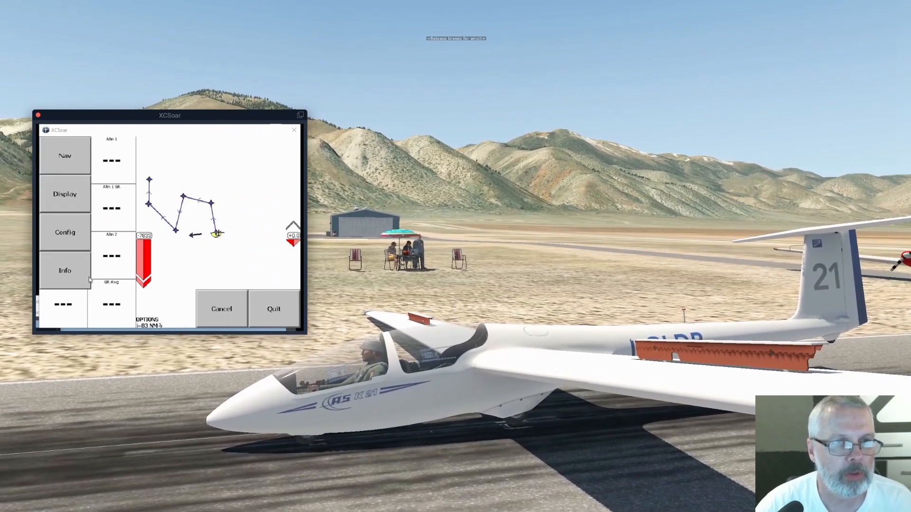
left_click(67, 242)
left_click(62, 304)
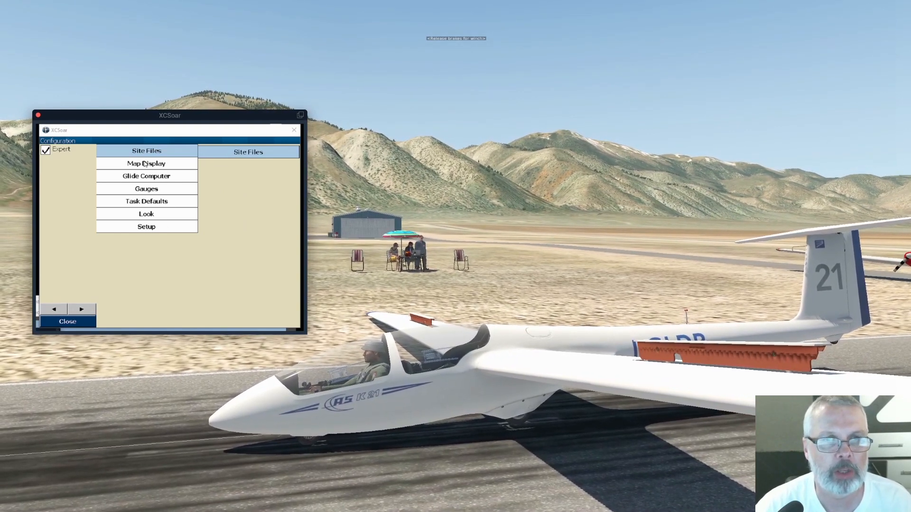
left_click(157, 166)
left_click(150, 176)
left_click(144, 151)
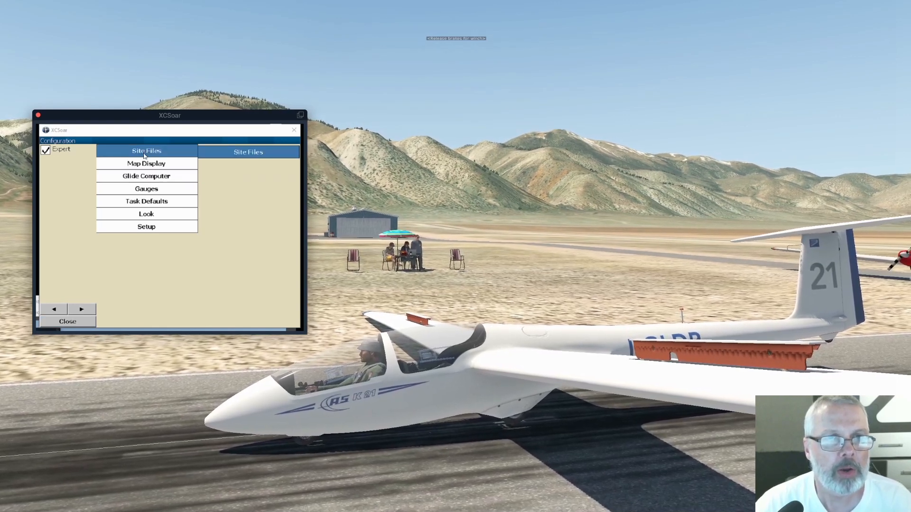
left_click(240, 152)
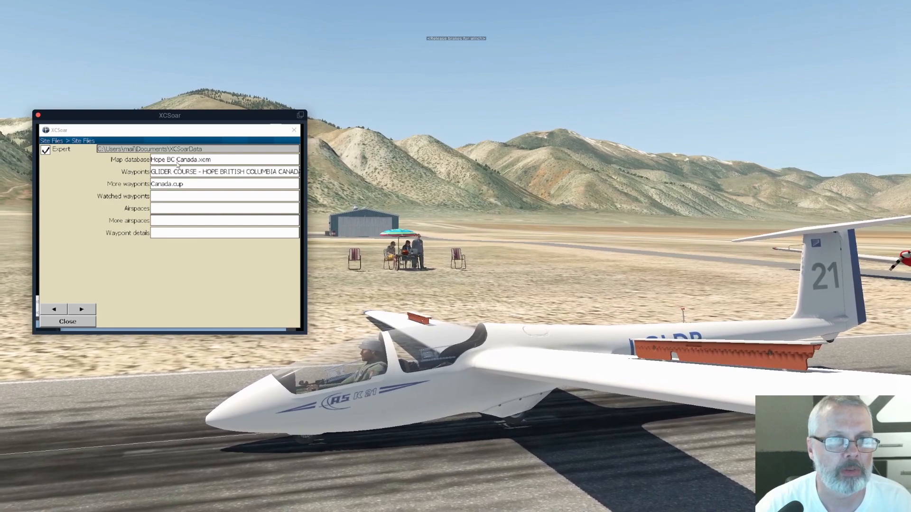
left_click(188, 162)
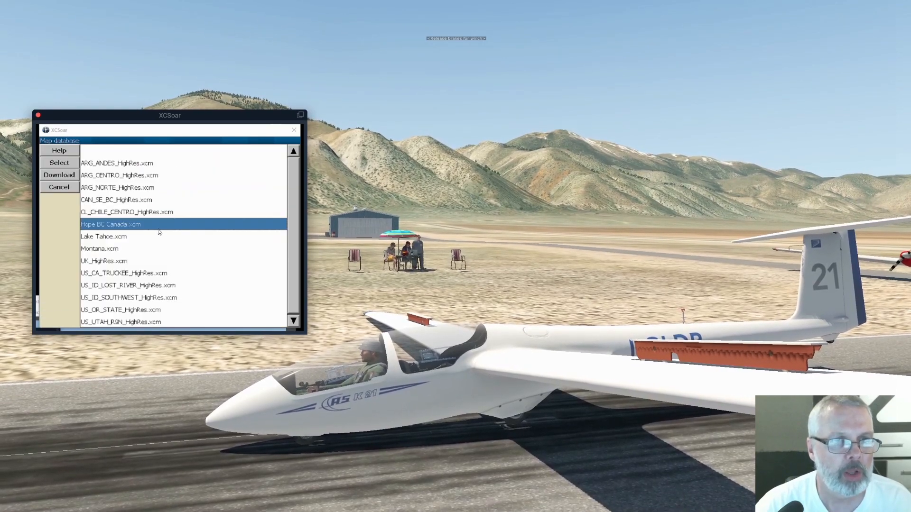
left_click(117, 240)
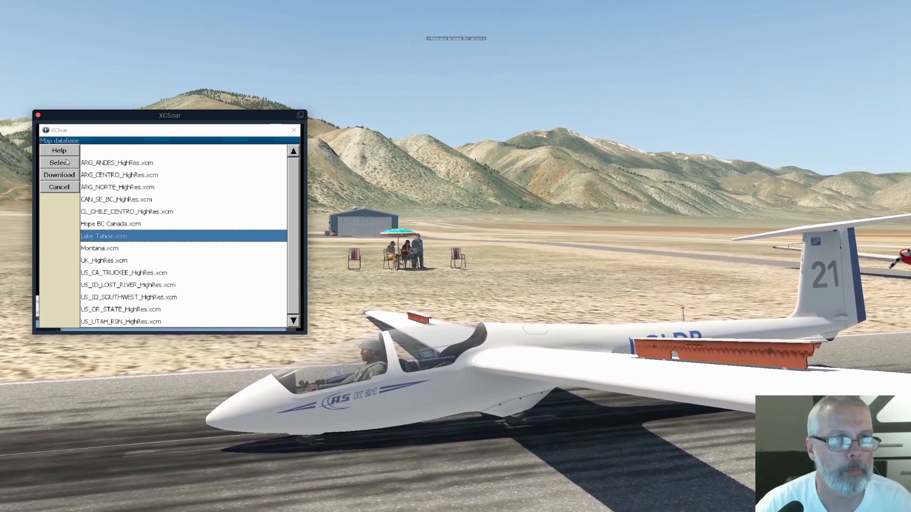
left_click(68, 164)
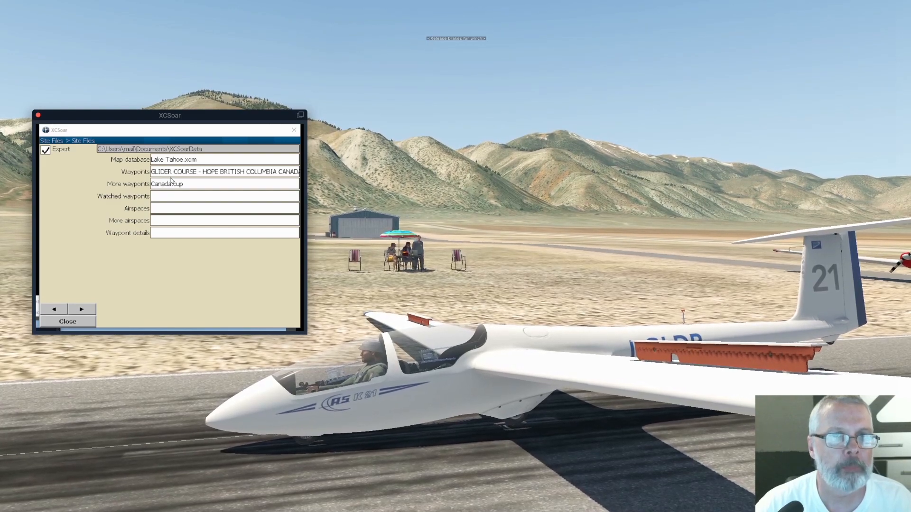
Set the Waypoints file to LAKE TAHOE WPTS.dat and the More waypoints file to United_States.cup
left_click(174, 173)
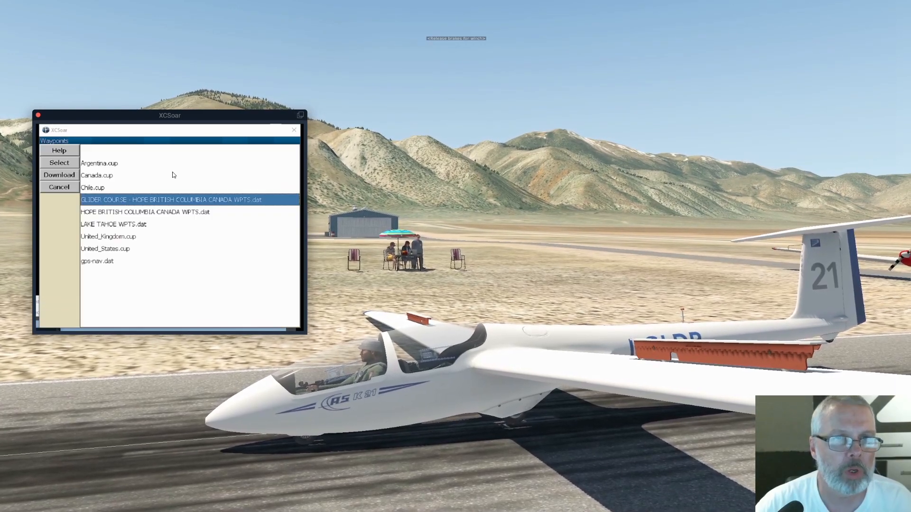
left_click(113, 223)
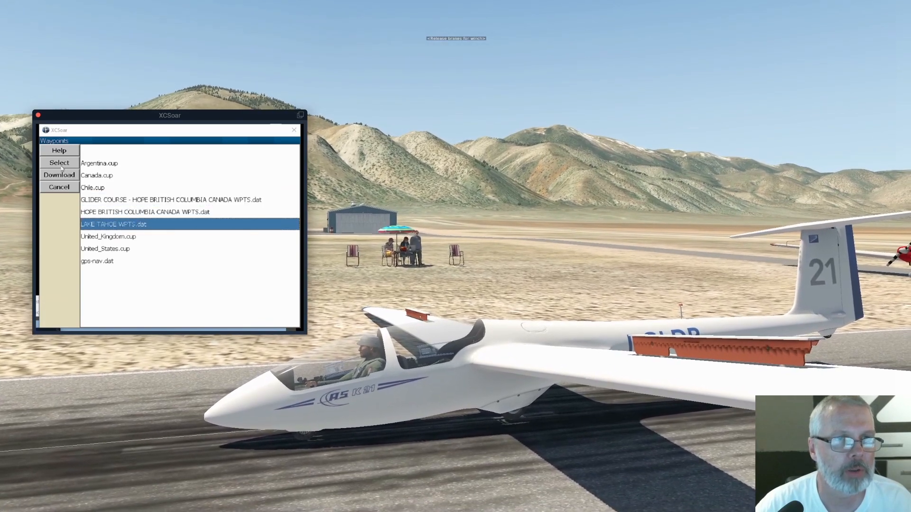
left_click(61, 164)
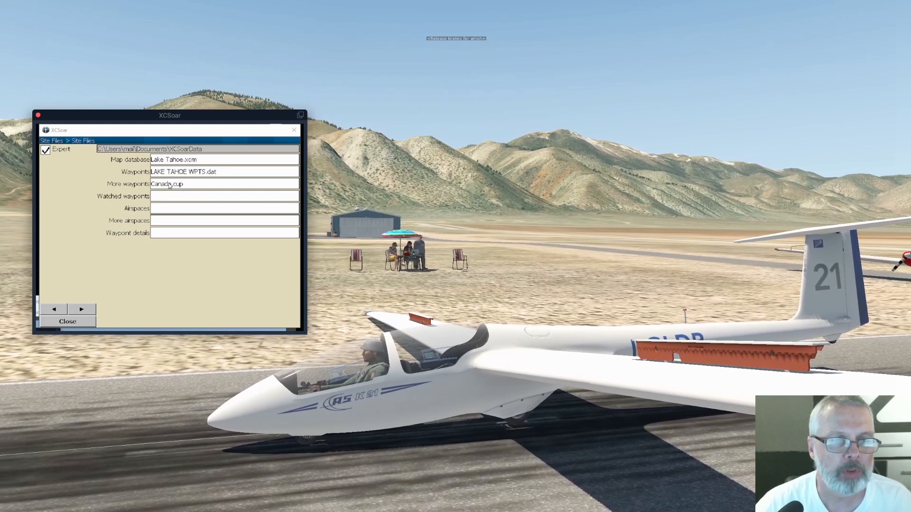
left_click(169, 184)
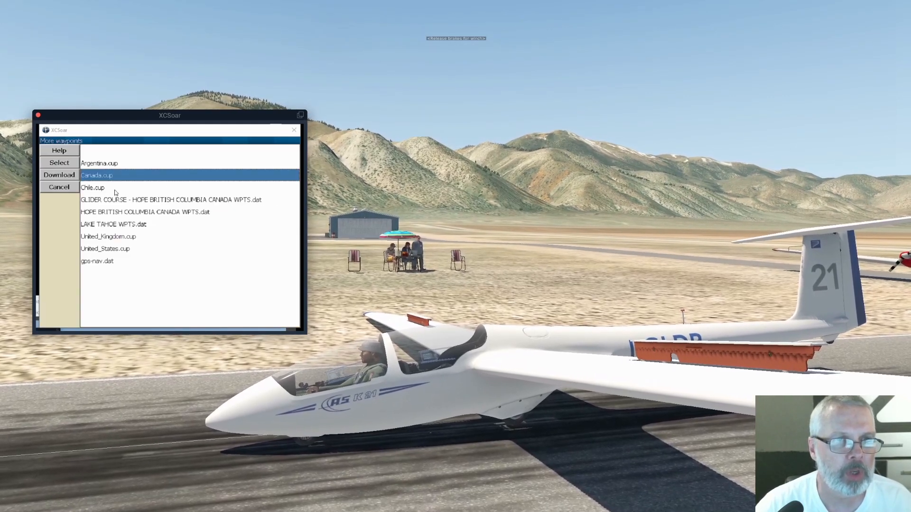
left_click(124, 250)
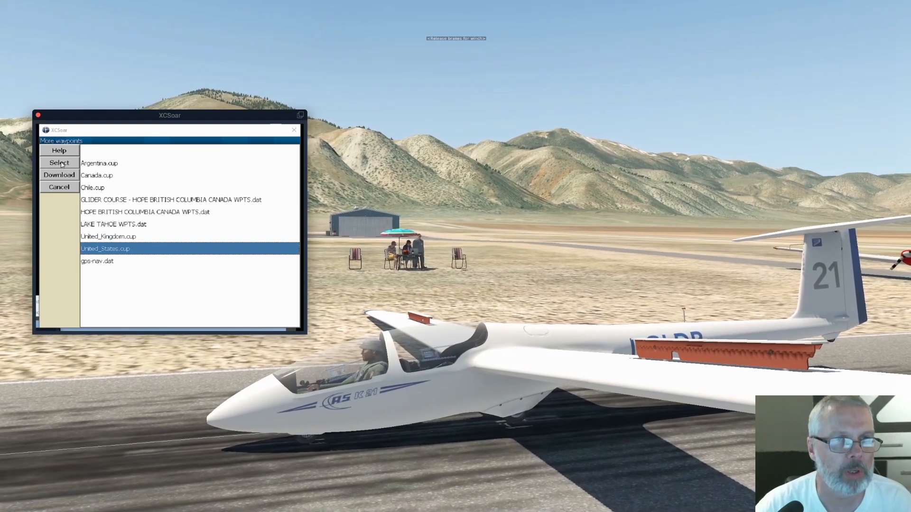
left_click(59, 163)
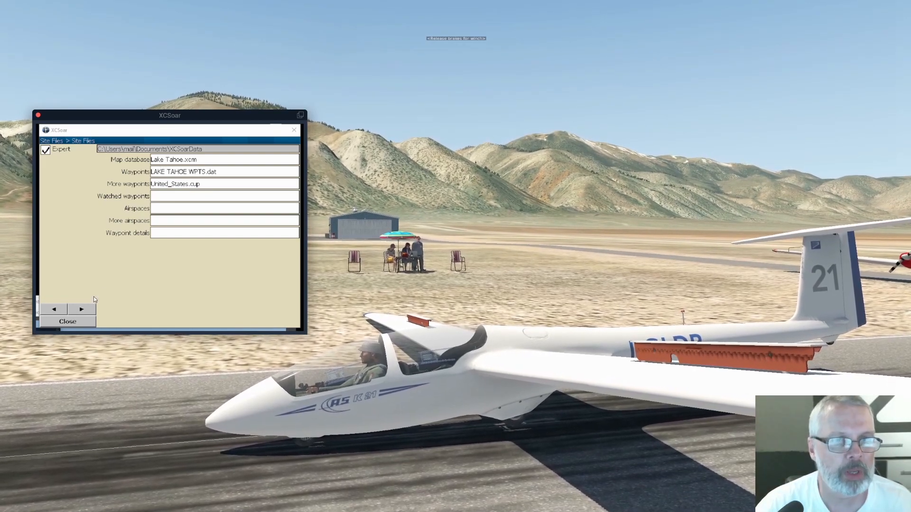
Close the Site Files configuration and zoom the XCSoar map in on the glider's position
left_click(74, 321)
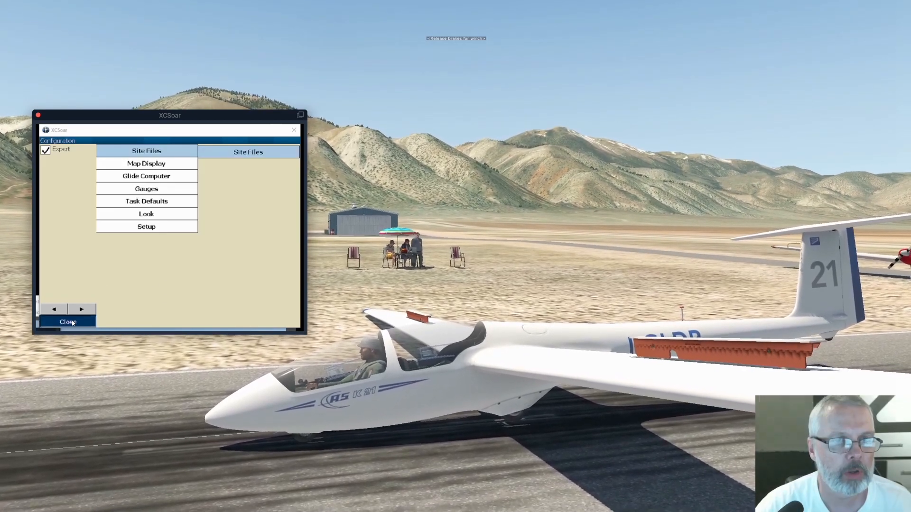
left_click(75, 321)
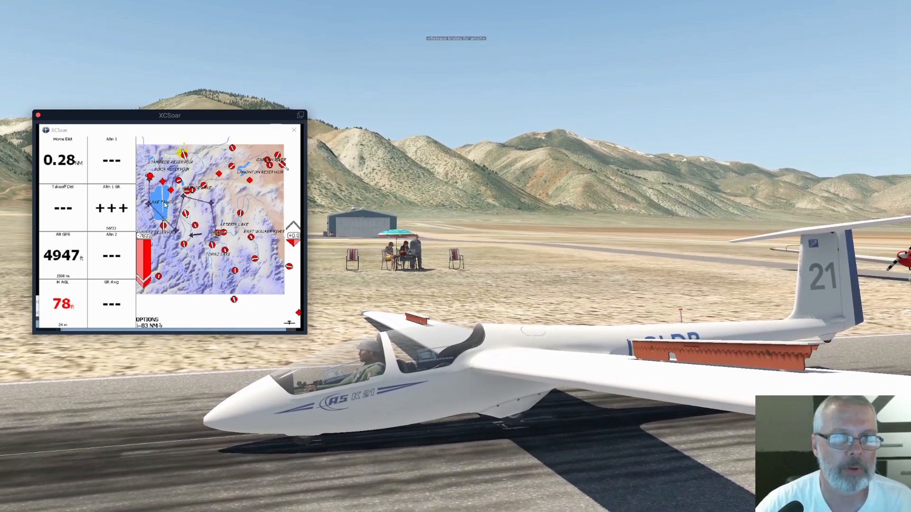
scroll(212, 235, "up", 1)
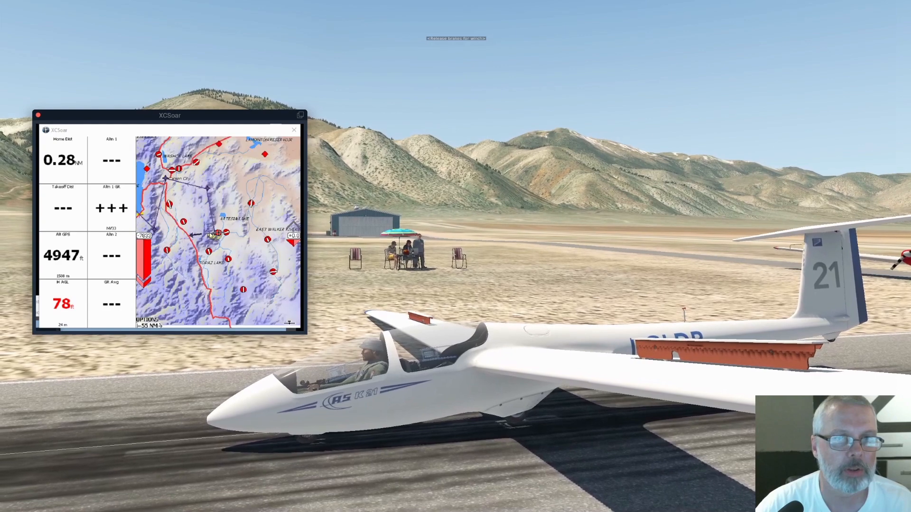
left_click(208, 288)
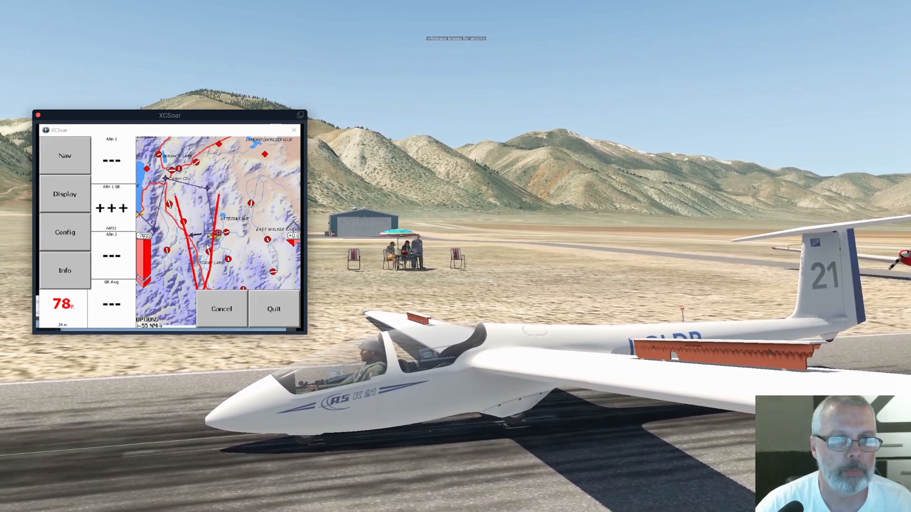
left_click(67, 198)
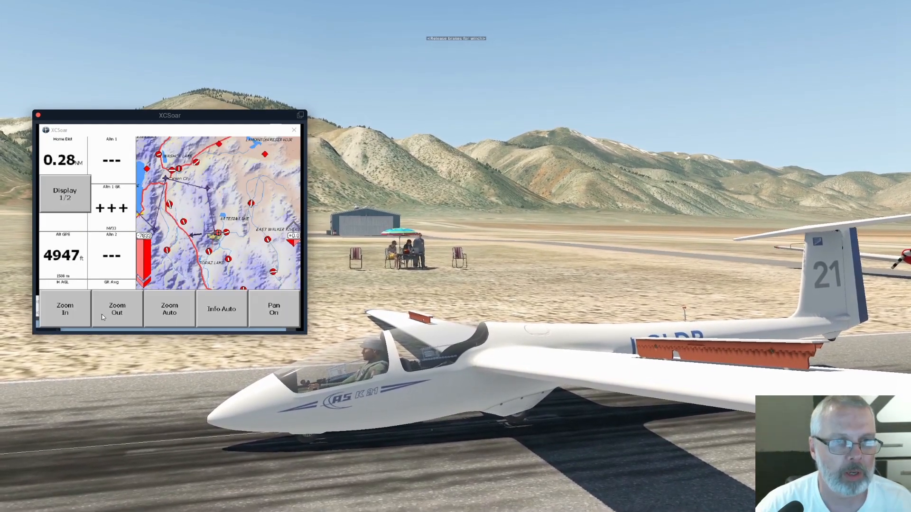
left_click(62, 312)
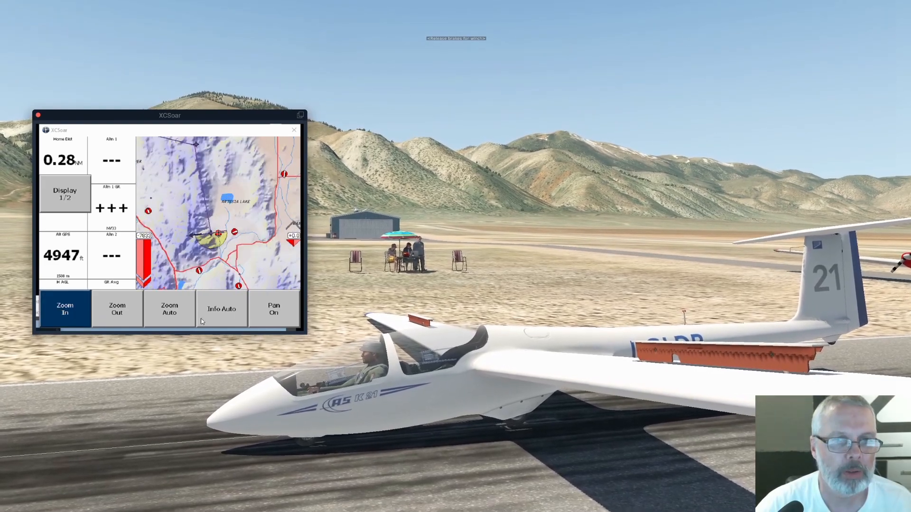
Enable map panning and examine the task legs and the start sector south of Artesia Lake
left_click(262, 308)
left_click_drag(140, 205, 226, 261)
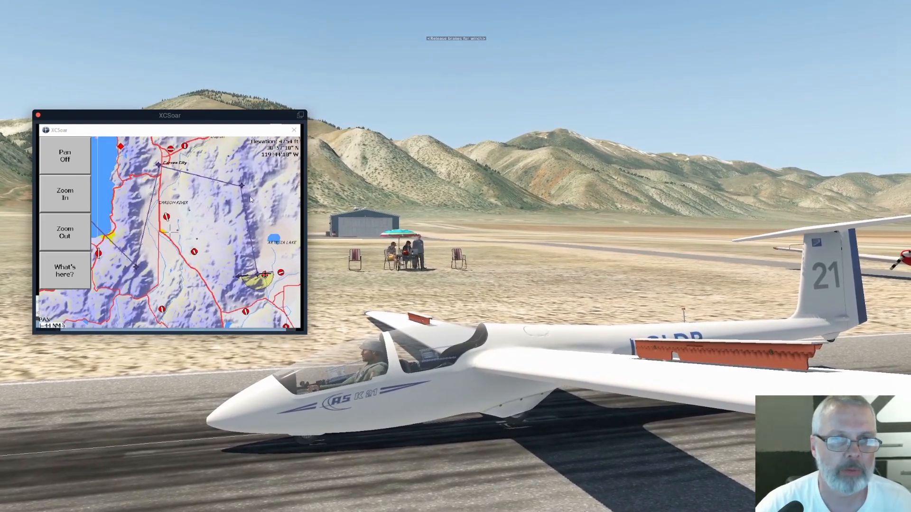
left_click_drag(128, 254, 162, 213)
left_click_drag(254, 240, 170, 232)
left_click(66, 205)
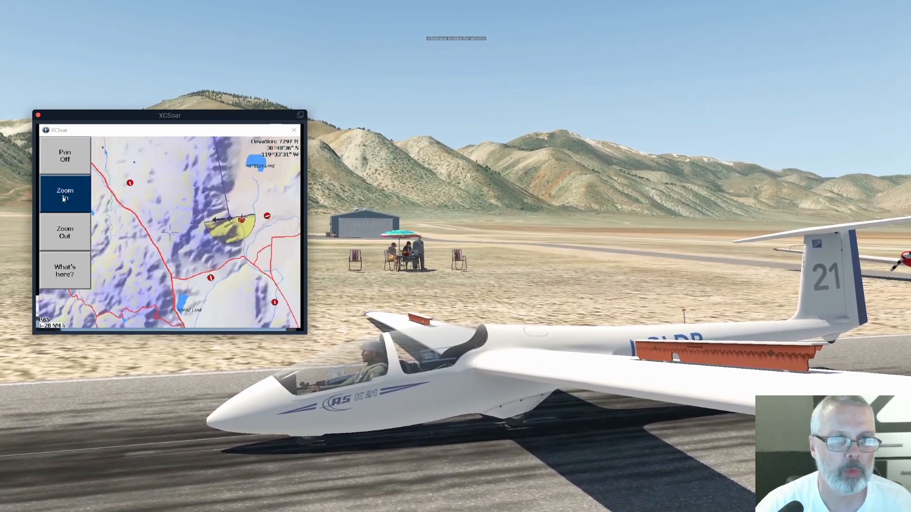
left_click_drag(255, 216, 220, 290)
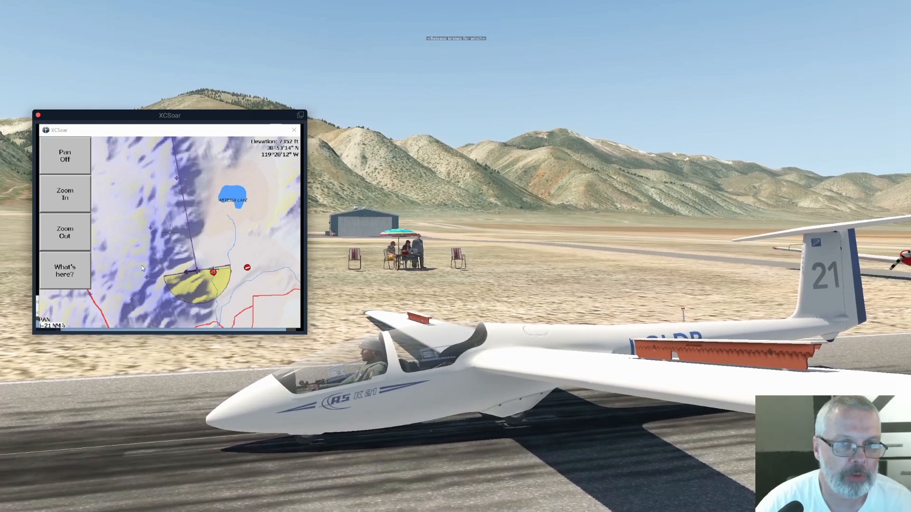
Follow the task route across Lake Tahoe to the half-circle sector north-west of the lake, examine it closely, and turn panning off
left_click_drag(155, 231, 194, 230)
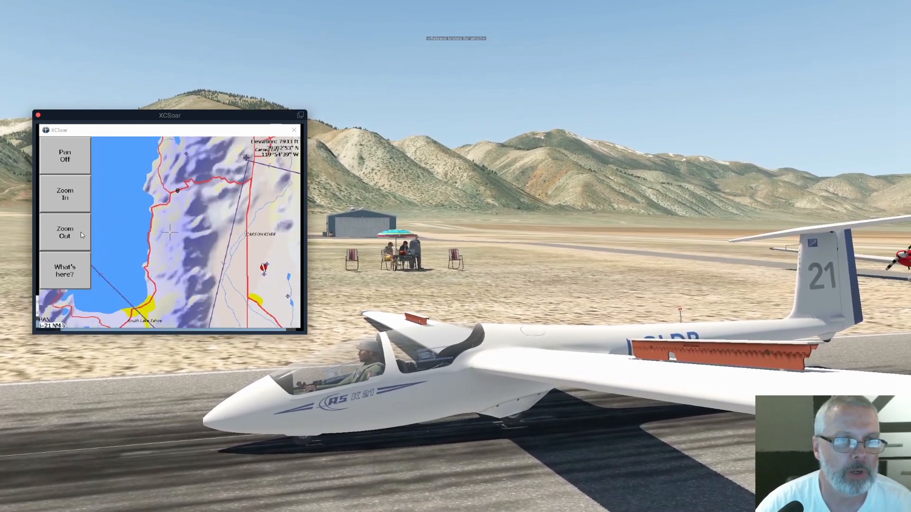
left_click(64, 235)
left_click(64, 234)
left_click_drag(102, 161, 194, 217)
left_click(67, 199)
left_click(66, 198)
left_click_drag(199, 226, 194, 234)
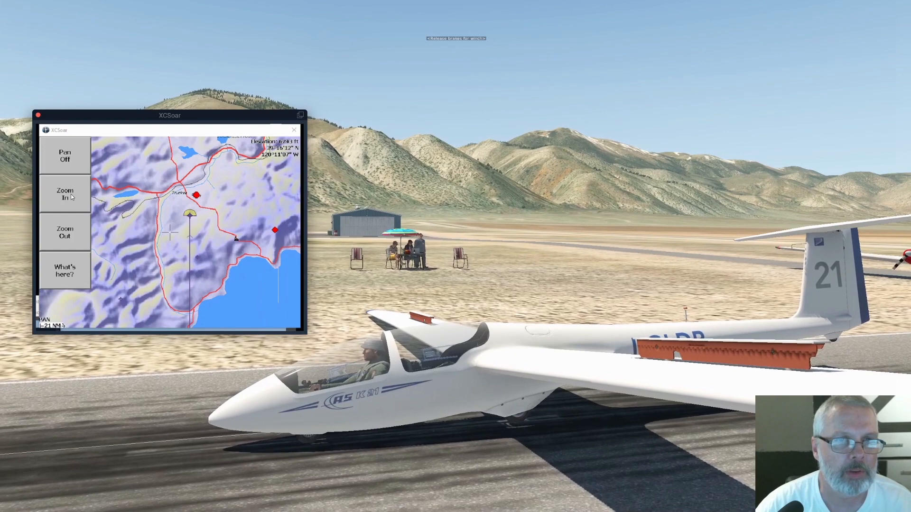
left_click(71, 195)
left_click(71, 194)
left_click(71, 195)
left_click_drag(229, 186, 170, 246)
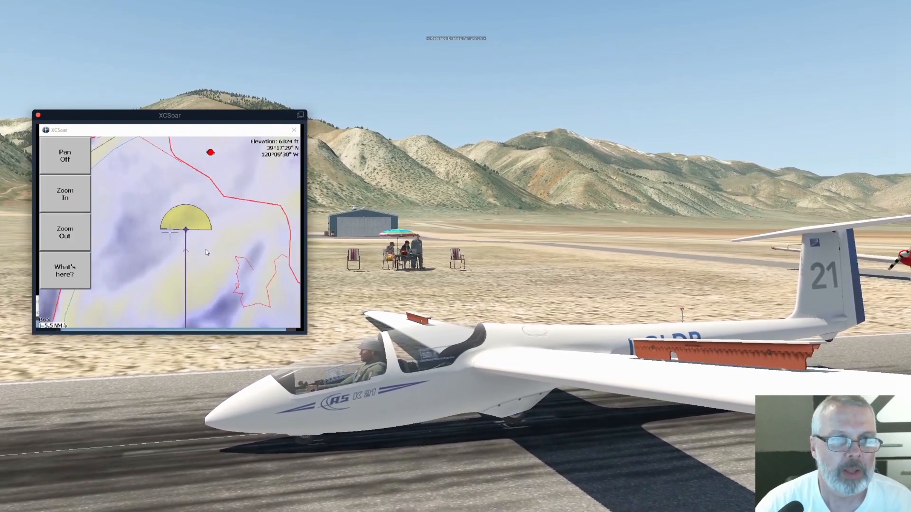
left_click(67, 159)
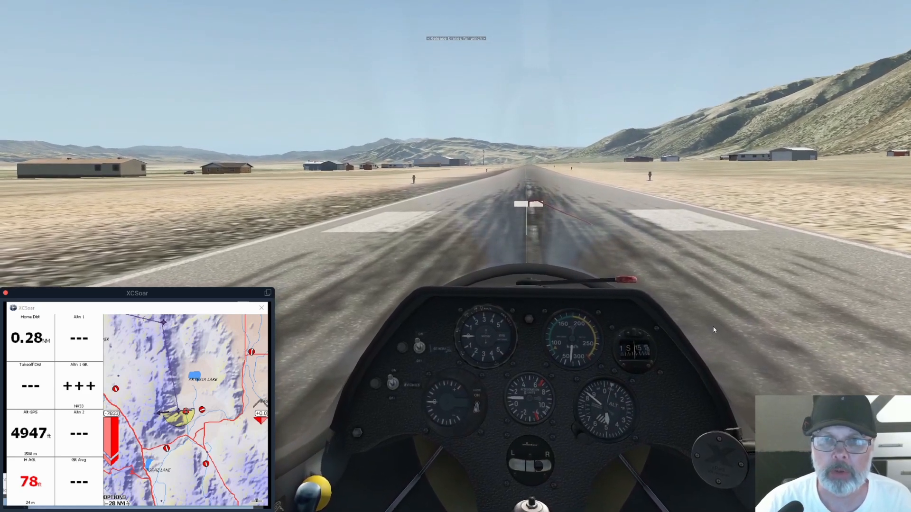
Release the glider's brakes to begin the launch from the runway
key("b")
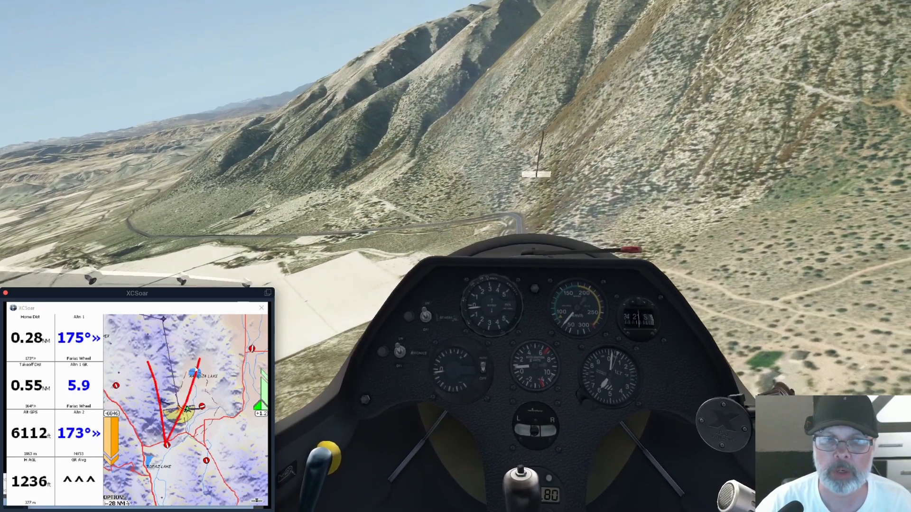
Zoom in on the XCSoar map around the glider and move the XCSoar window closer to the instrument panel
left_click(196, 370)
left_click(32, 372)
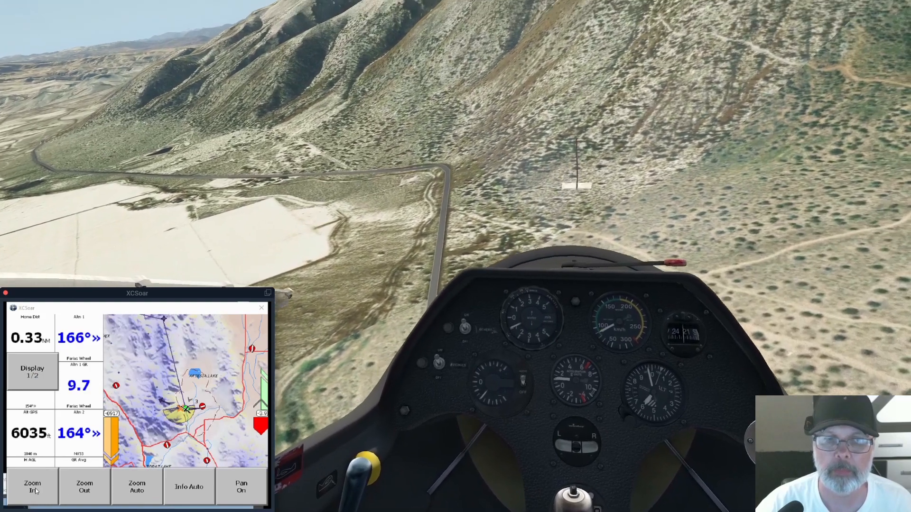
left_click(33, 488)
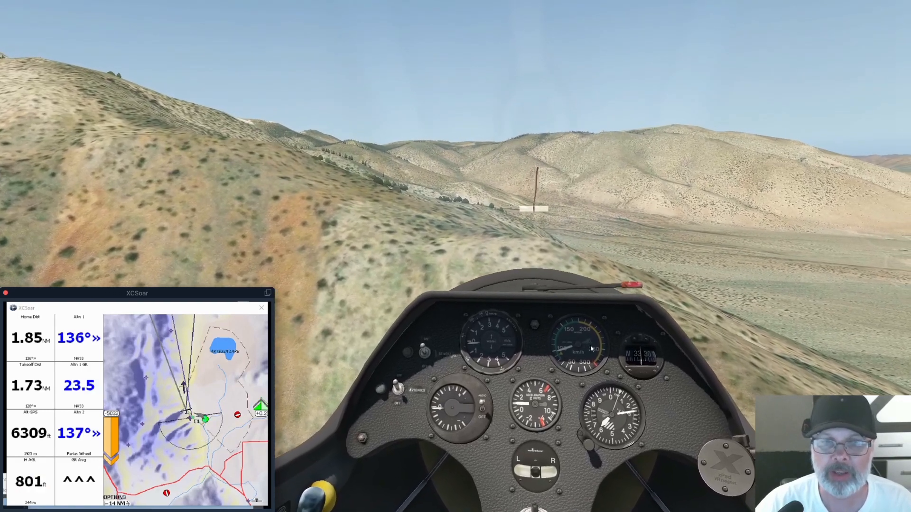
left_click_drag(174, 300, 234, 294)
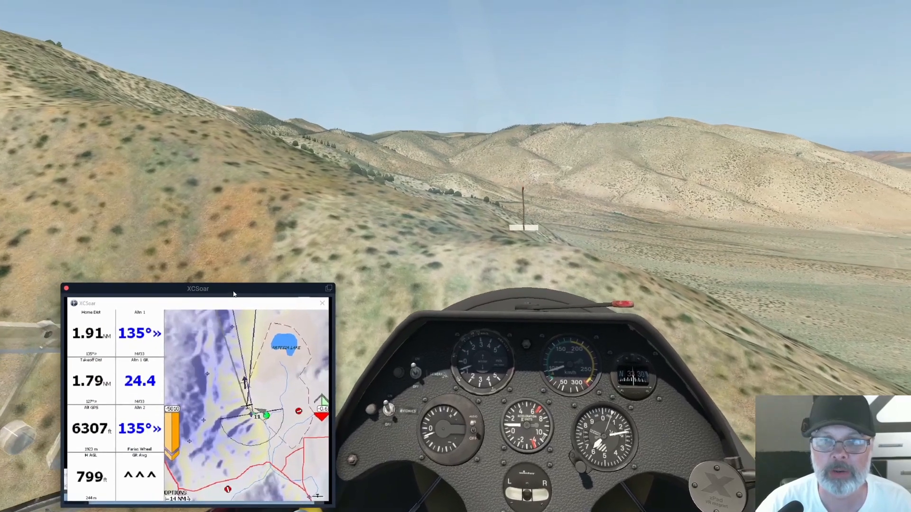